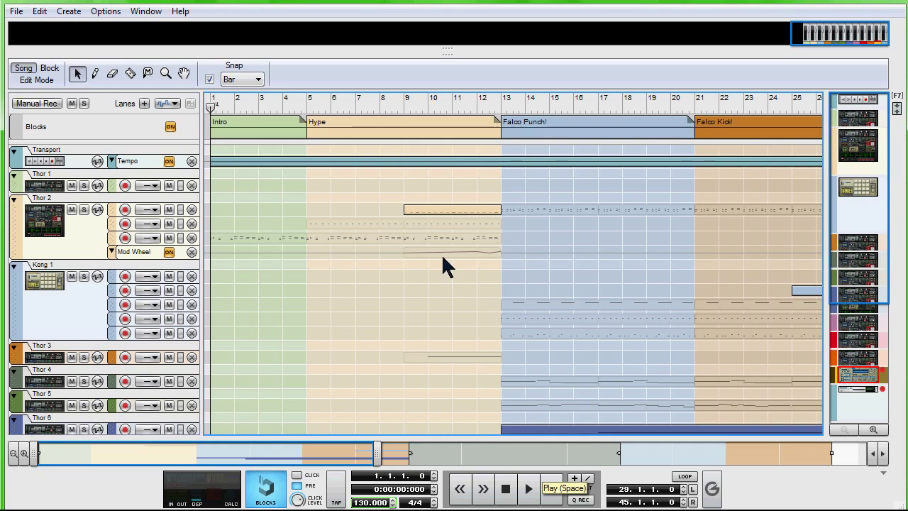
Play the song from bar 13 with the Thor 2 track soloed, then stop playback
{"action": "left_click", "coordinate": [505, 106]}
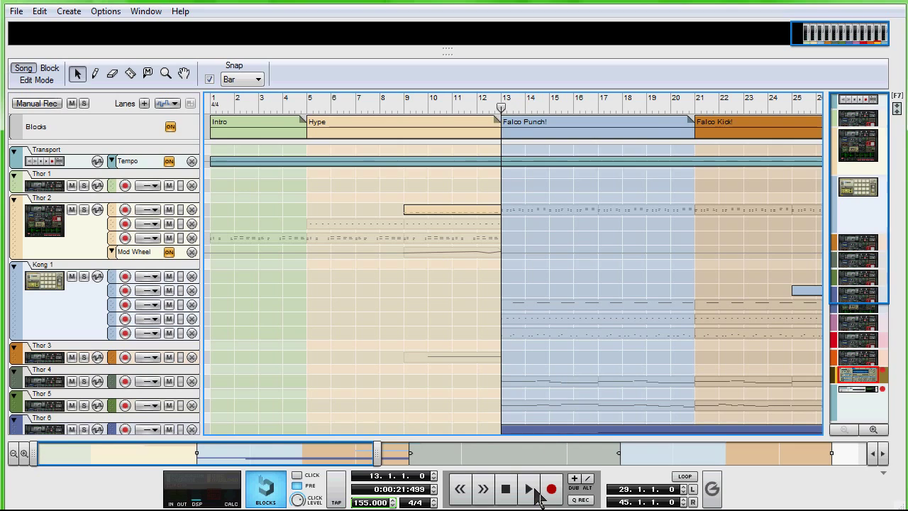
{"action": "left_click", "coordinate": [535, 494]}
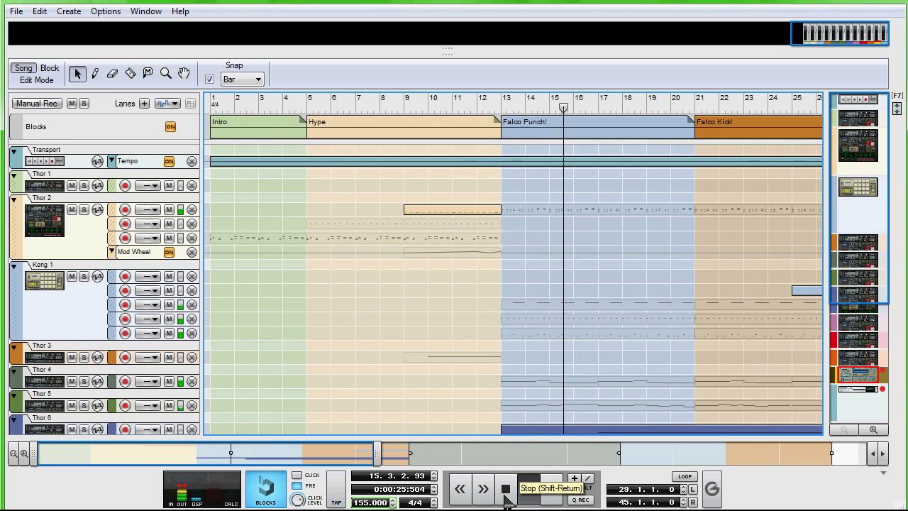
{"action": "left_click", "coordinate": [84, 209]}
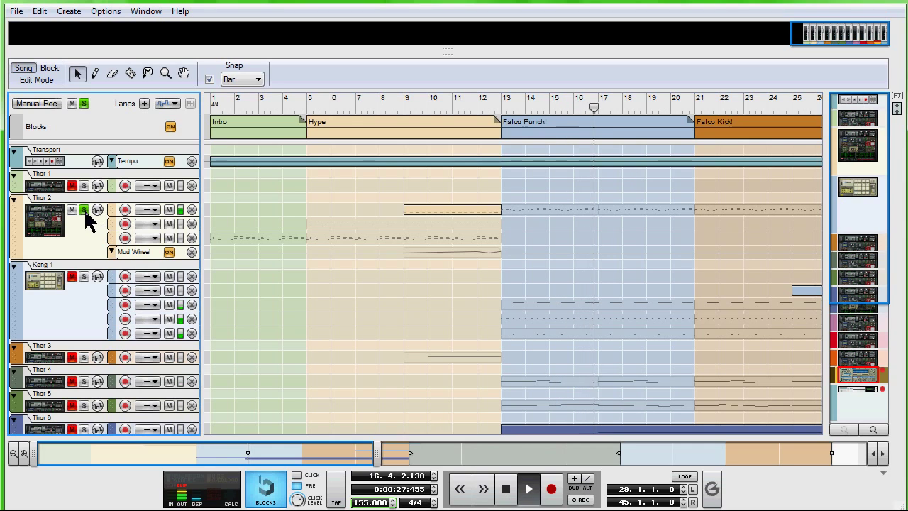
{"action": "left_click", "coordinate": [505, 489]}
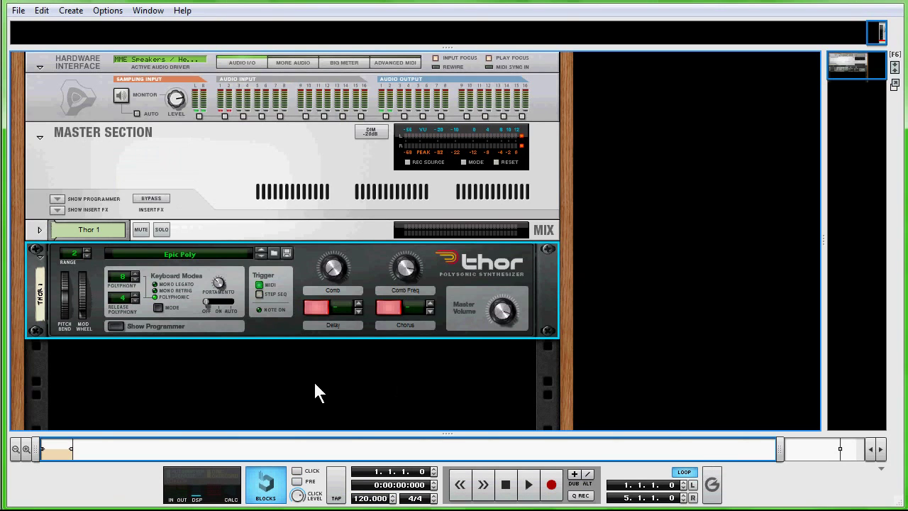
Initialize the Thor 1 device's patch from its context menu, replacing Epic Poly
{"action": "right_click", "coordinate": [294, 338]}
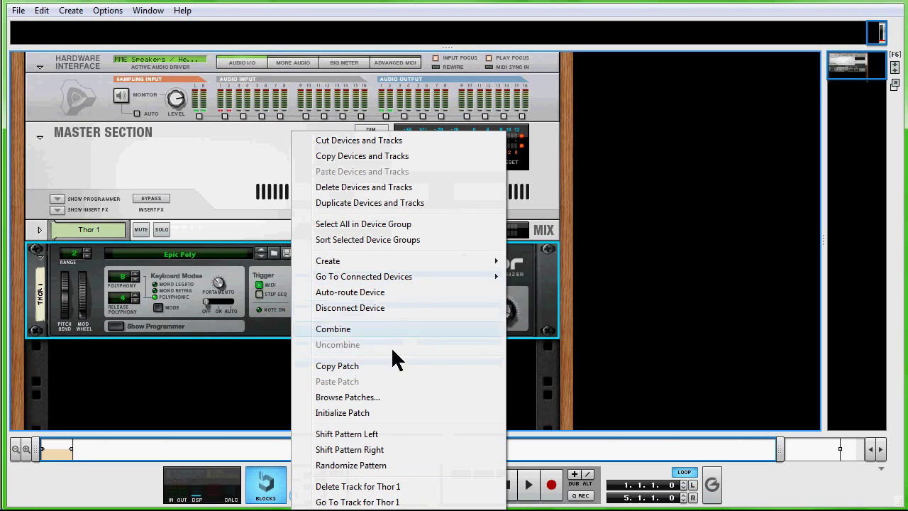
{"action": "left_click", "coordinate": [390, 416]}
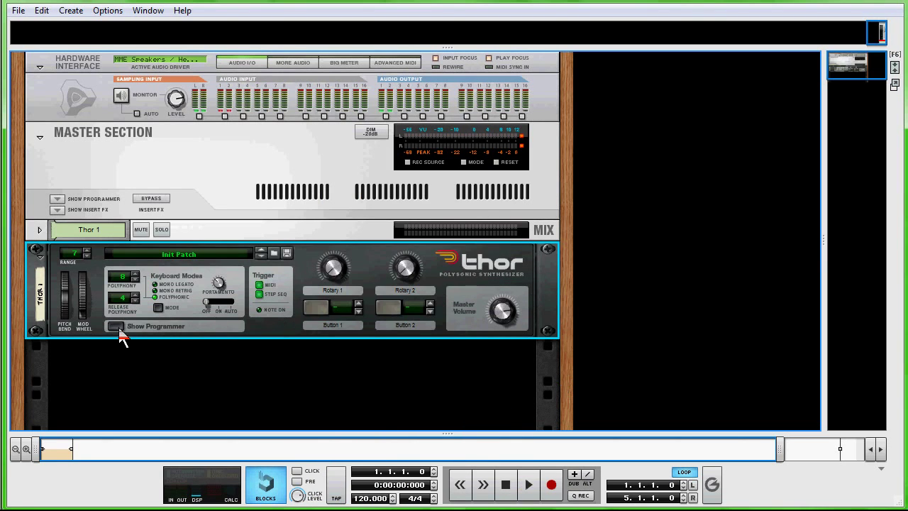
Show Thor's programmer, start playback, and set oscillators 1–3 to Wavetable, Multi Oscillator, Wavetable
{"action": "left_click", "coordinate": [115, 327]}
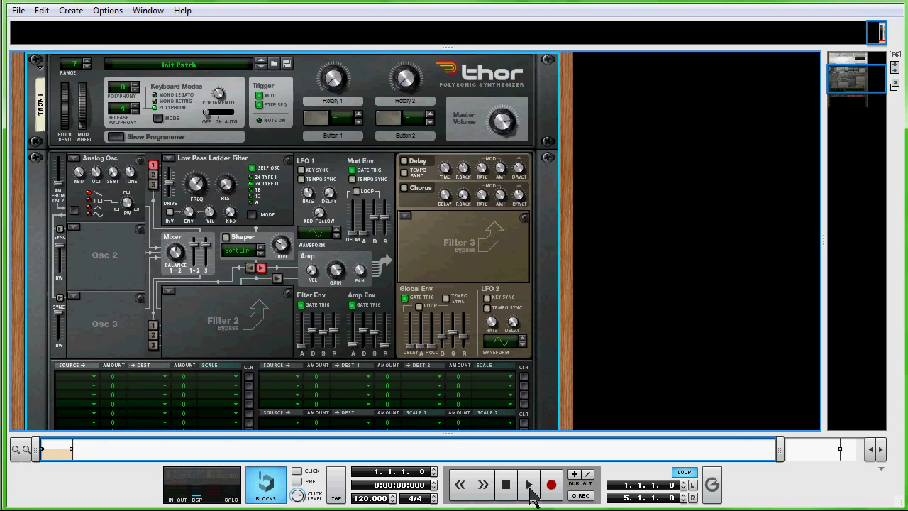
{"action": "left_click", "coordinate": [531, 488]}
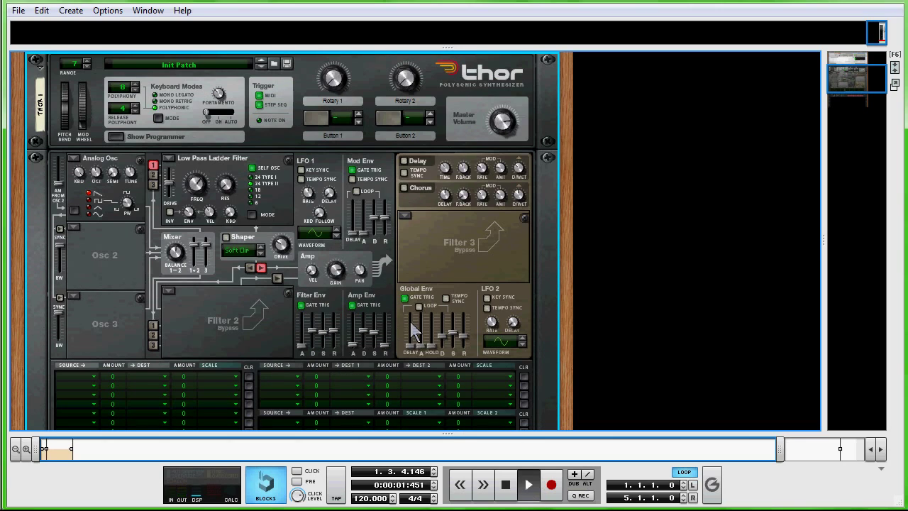
{"action": "left_click", "coordinate": [74, 160]}
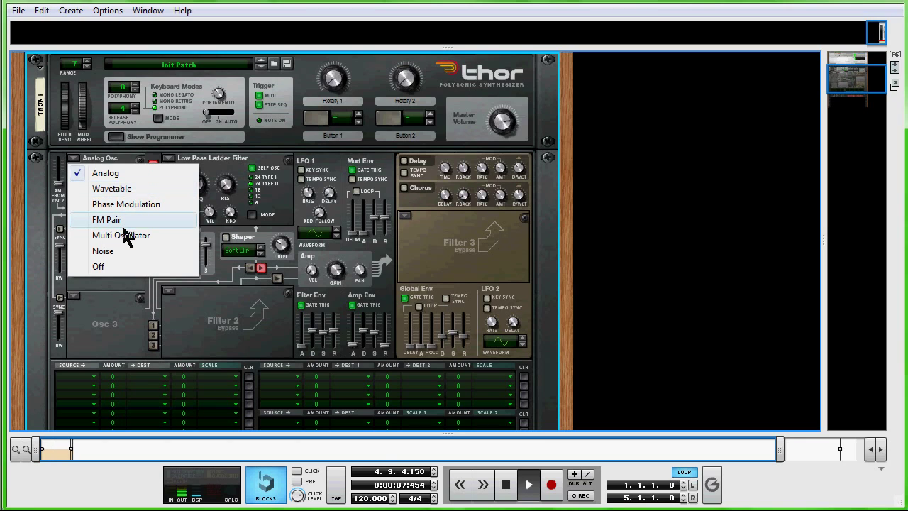
{"action": "left_click", "coordinate": [111, 188]}
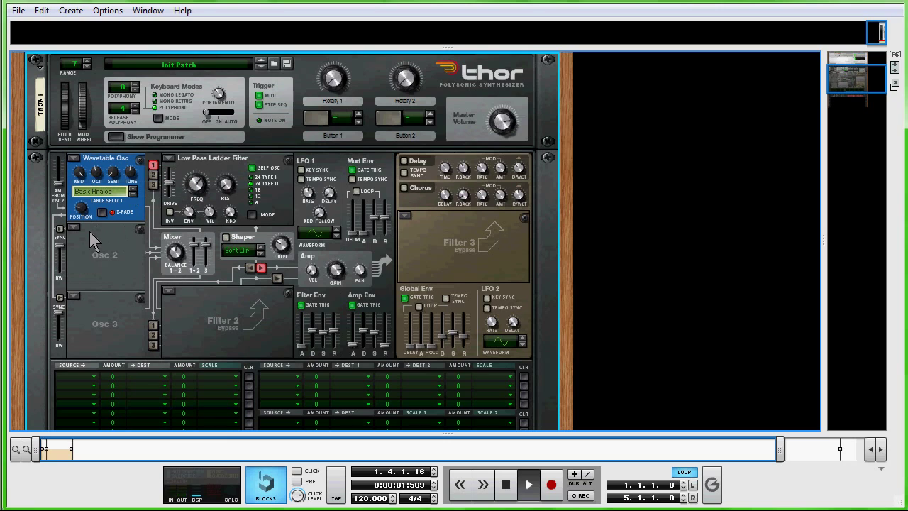
{"action": "left_click", "coordinate": [72, 228]}
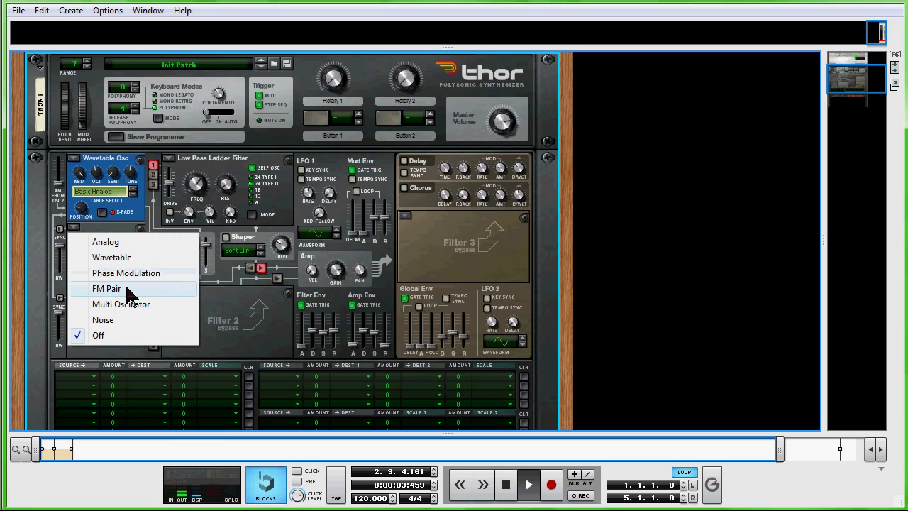
{"action": "left_click", "coordinate": [154, 305]}
{"action": "left_click", "coordinate": [74, 296]}
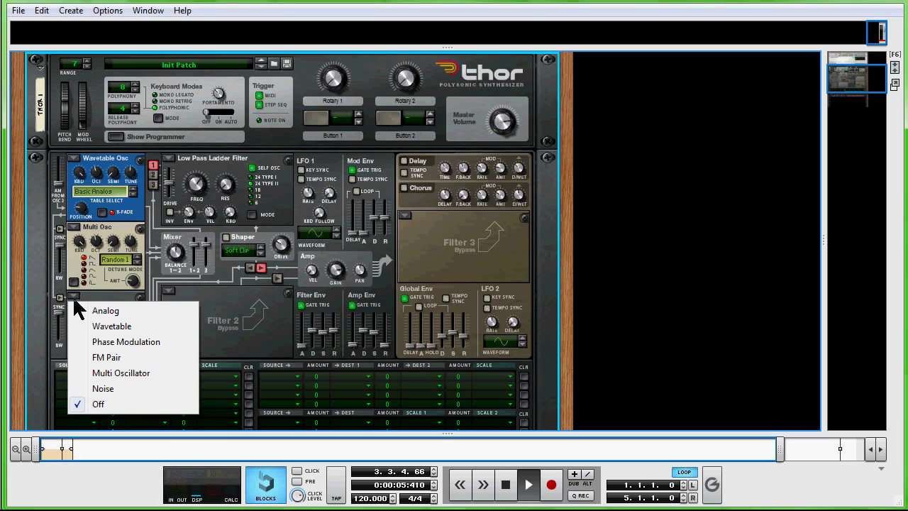
{"action": "left_click", "coordinate": [142, 327]}
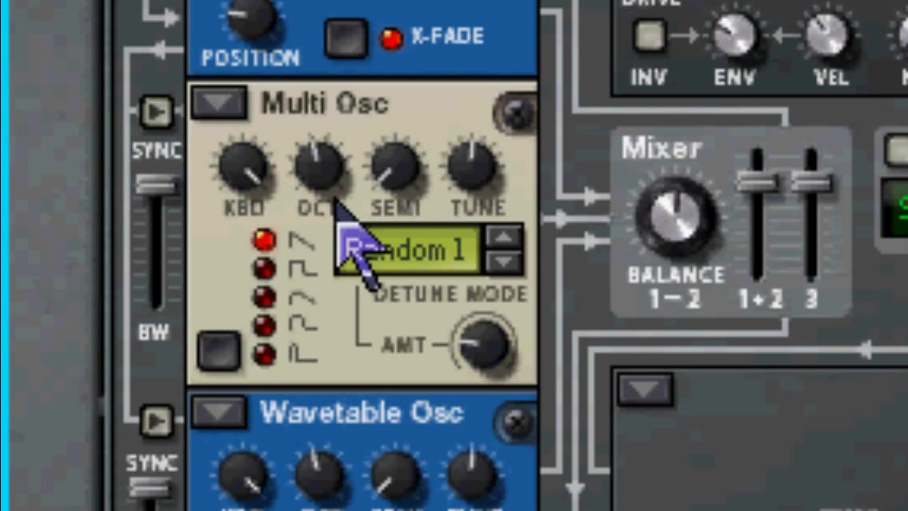
Set the Multi Osc octave to 5 and detune amount to about 70, and Osc 3 position to 68
{"action": "left_click_drag", "start_coordinate": [314, 168], "coordinate": [304, 136]}
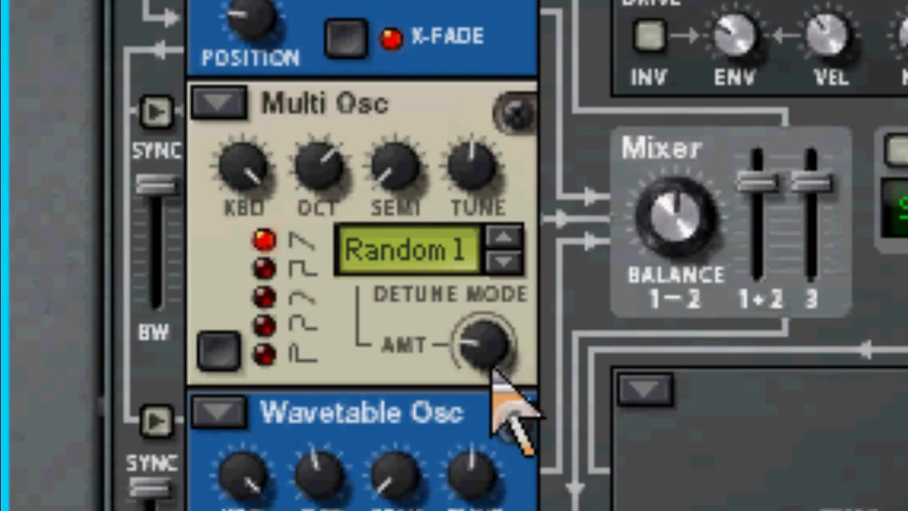
{"action": "left_click_drag", "start_coordinate": [488, 329], "coordinate": [490, 292]}
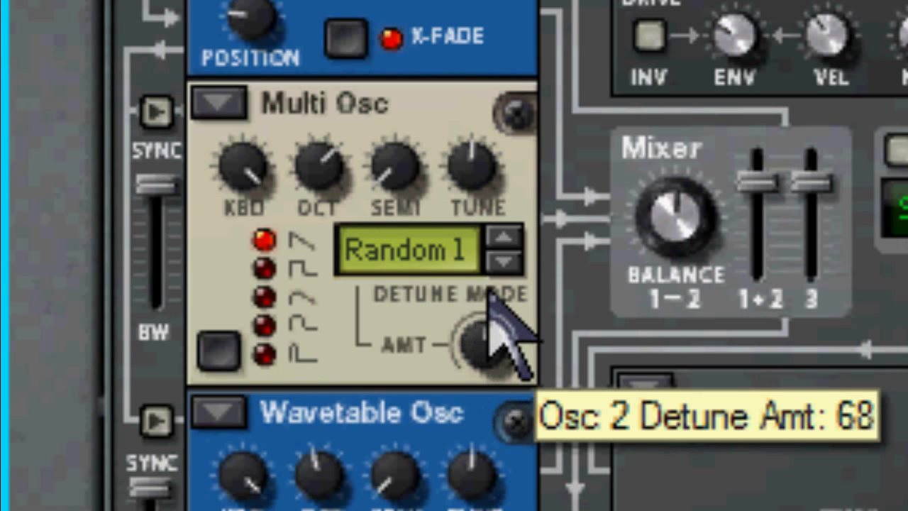
{"action": "mouse_move", "coordinate": [490, 292]}
{"action": "left_mouse_down"}
{"action": "mouse_move", "coordinate": [498, 290]}
{"action": "mouse_move", "coordinate": [495, 301]}
{"action": "left_mouse_up"}
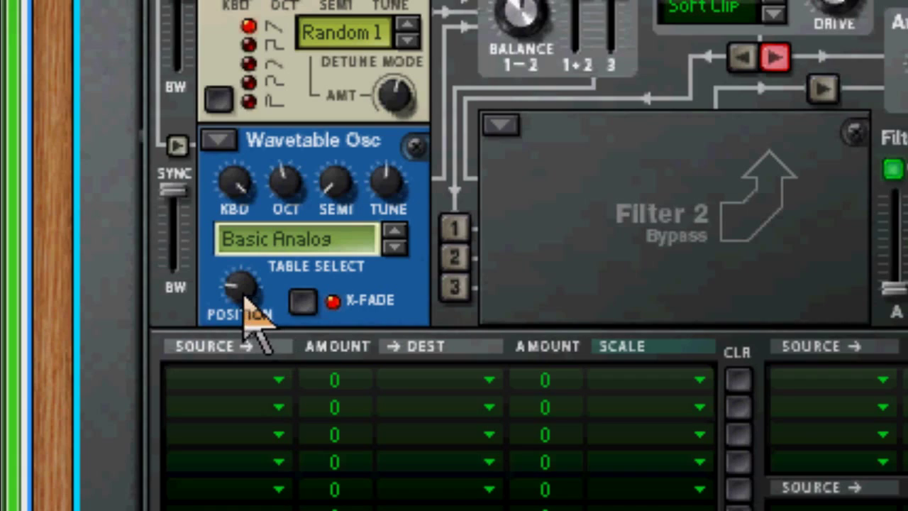
{"action": "left_click_drag", "start_coordinate": [84, 351], "coordinate": [87, 337]}
{"action": "mouse_move", "coordinate": [257, 262]}
{"action": "left_mouse_down"}
{"action": "mouse_move", "coordinate": [253, 249]}
{"action": "mouse_move", "coordinate": [223, 237]}
{"action": "mouse_move", "coordinate": [235, 290]}
{"action": "mouse_move", "coordinate": [251, 250]}
{"action": "left_mouse_up"}
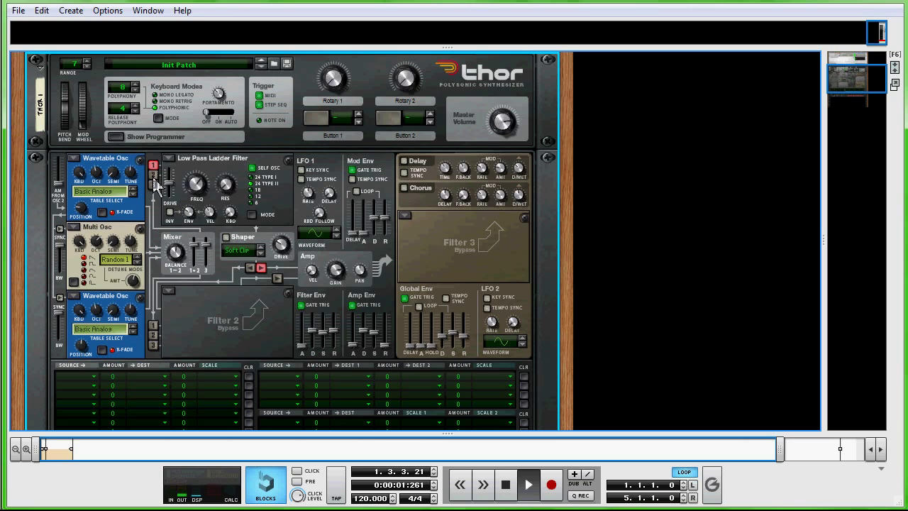
Route oscillators 2 and 3 into Filter 1 and oscillators 1–3 into Filter 2
{"action": "left_click", "coordinate": [153, 174]}
{"action": "left_click", "coordinate": [153, 185]}
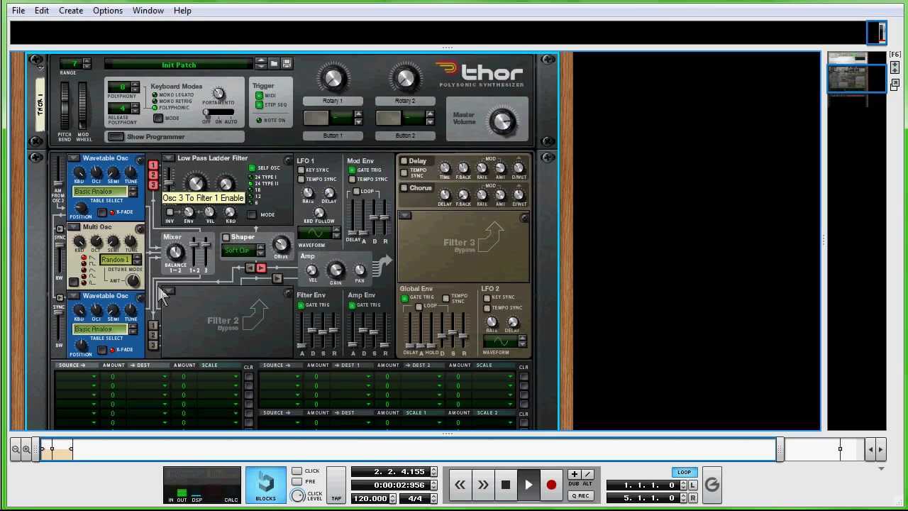
{"action": "left_click", "coordinate": [153, 325]}
{"action": "left_click", "coordinate": [153, 336]}
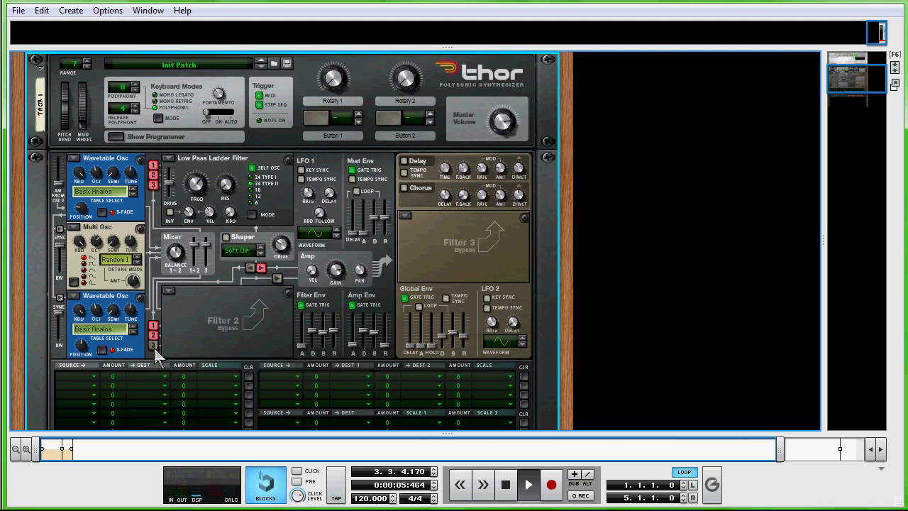
{"action": "left_click", "coordinate": [154, 345]}
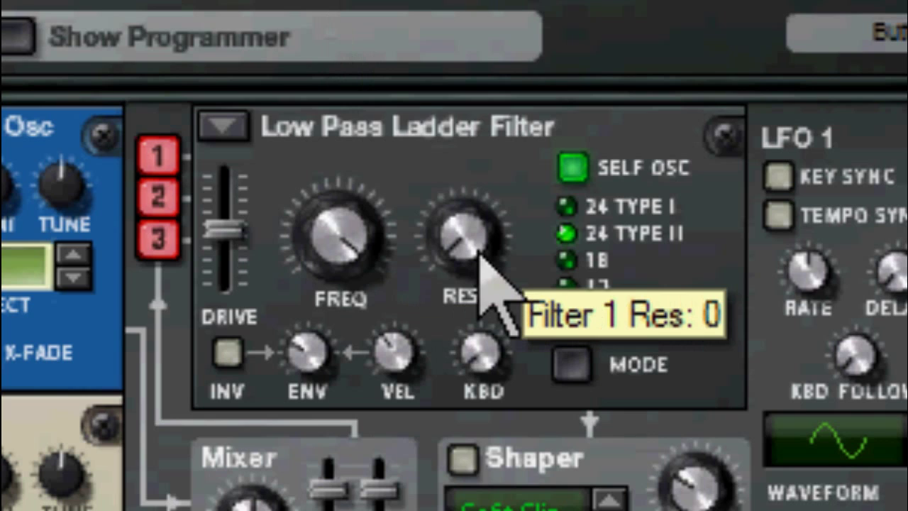
Give Filter 1 resonance 40 and drive 67, and switch it to 24 Type I
{"action": "left_click_drag", "start_coordinate": [471, 229], "coordinate": [447, 150]}
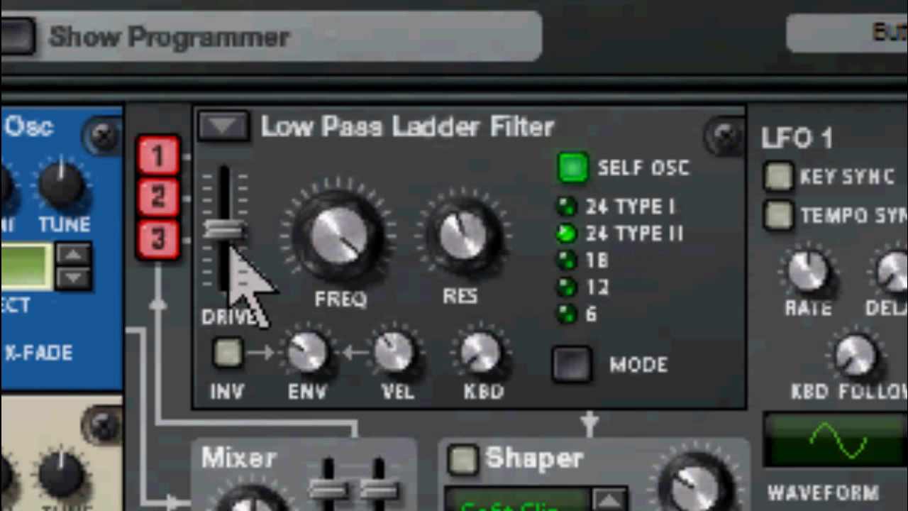
{"action": "mouse_move", "coordinate": [226, 250]}
{"action": "left_click_drag", "start_coordinate": [223, 247], "coordinate": [227, 240]}
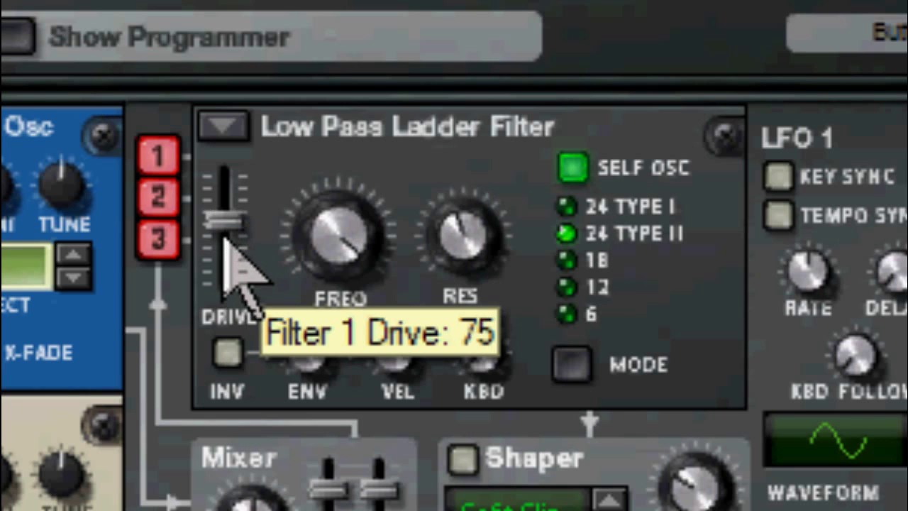
{"action": "left_click", "coordinate": [558, 210]}
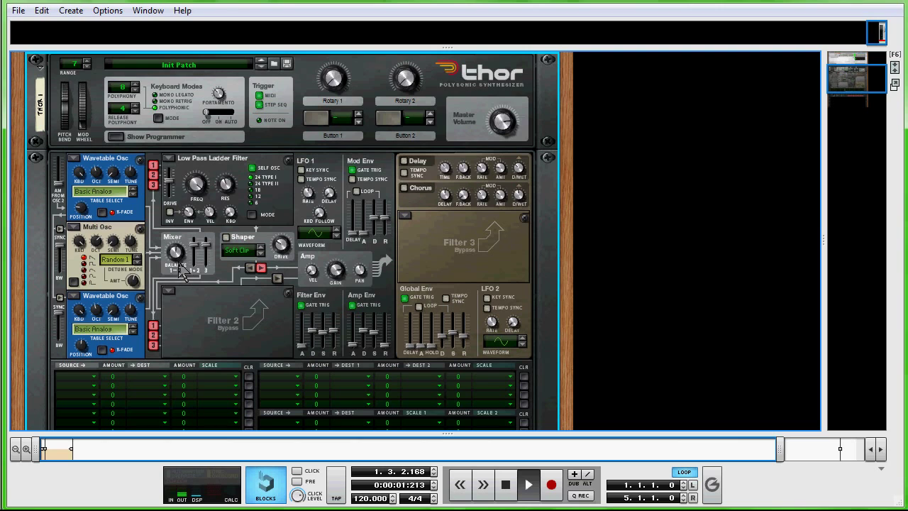
Lower the Osc 3 mixer level to -4.6 dB and route Filter 2's output into the amp
{"action": "mouse_move", "coordinate": [180, 262]}
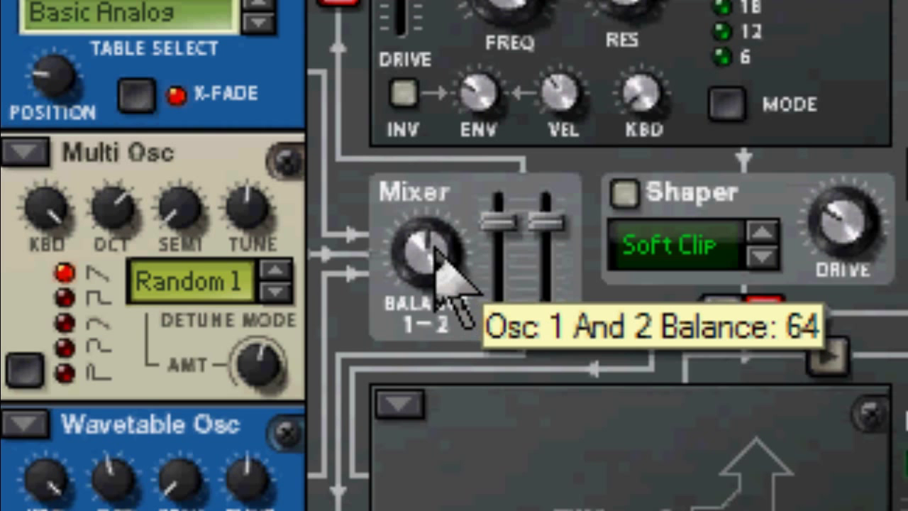
{"action": "left_click_drag", "start_coordinate": [430, 252], "coordinate": [423, 285]}
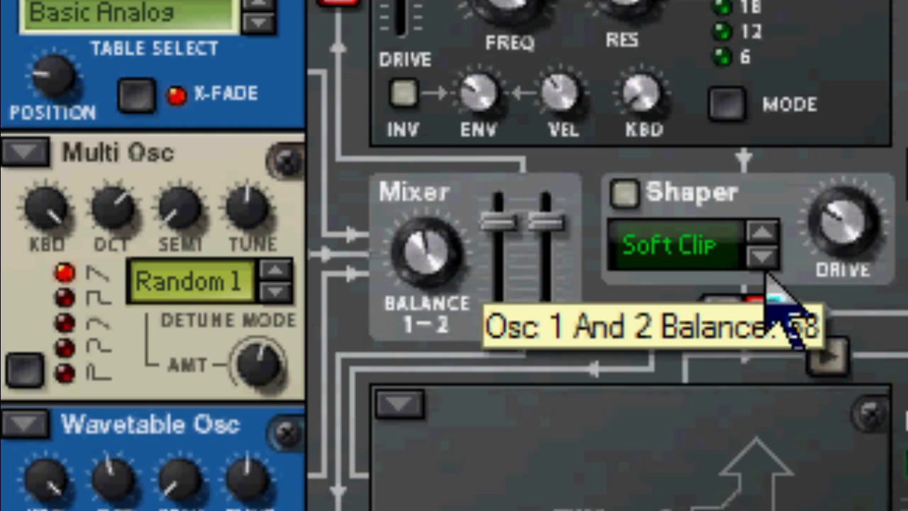
{"action": "left_click_drag", "start_coordinate": [545, 213], "coordinate": [555, 253]}
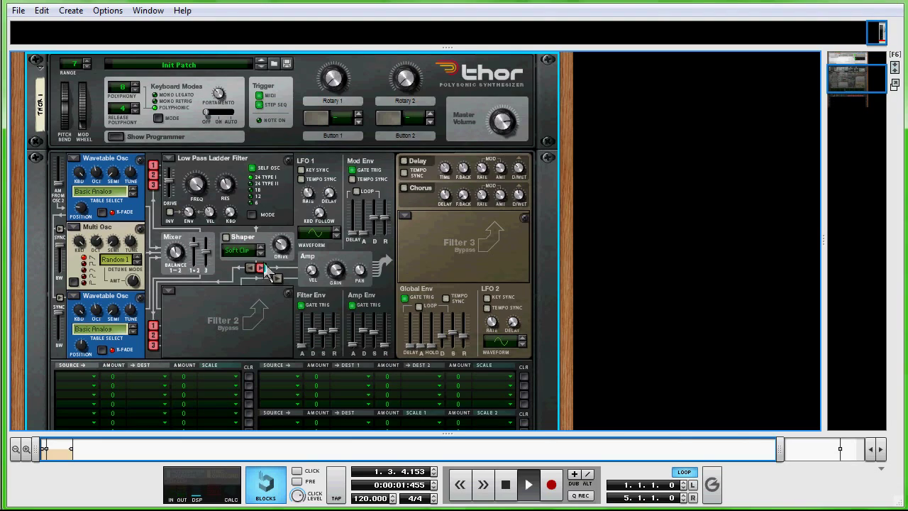
{"action": "left_click", "coordinate": [828, 357]}
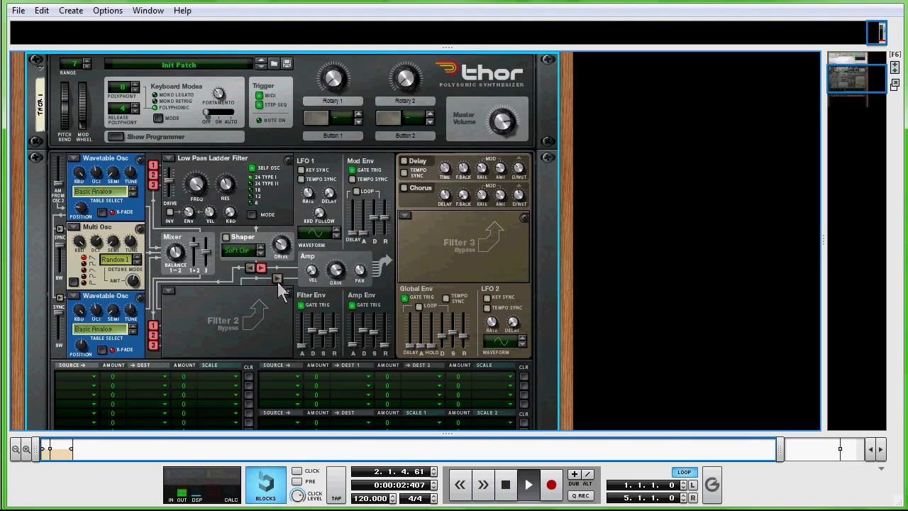
Switch Filter 2 to State Variable with frequency at 21.6 kHz and drive raised to 71
{"action": "left_click", "coordinate": [167, 290]}
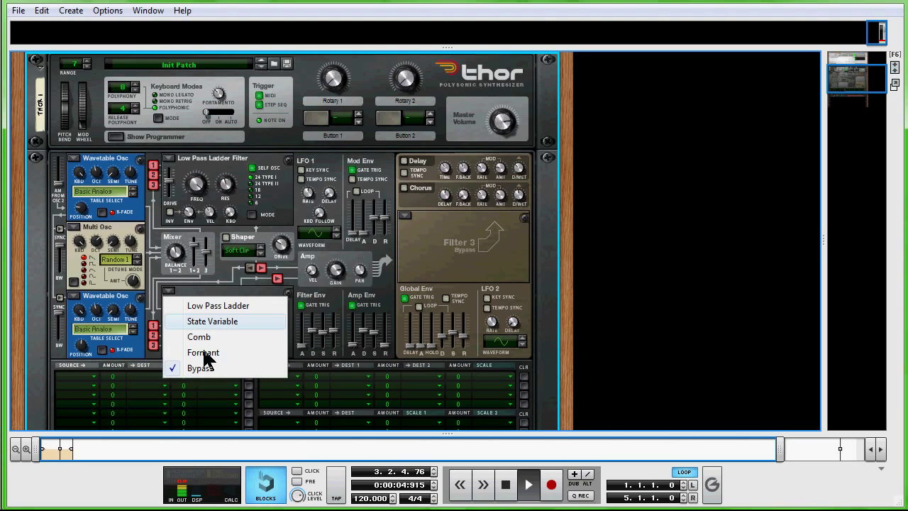
{"action": "left_click", "coordinate": [260, 321]}
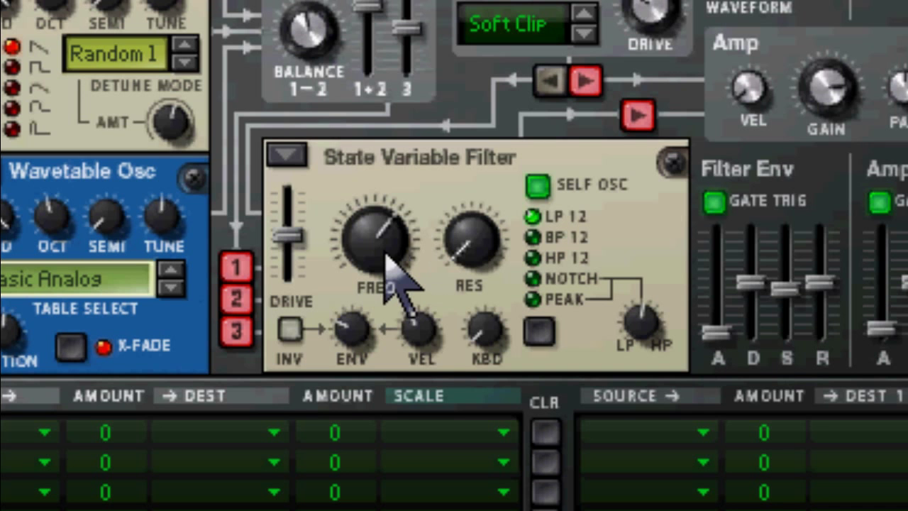
{"action": "mouse_move", "coordinate": [192, 303]}
{"action": "left_click_drag", "start_coordinate": [369, 212], "coordinate": [385, 173]}
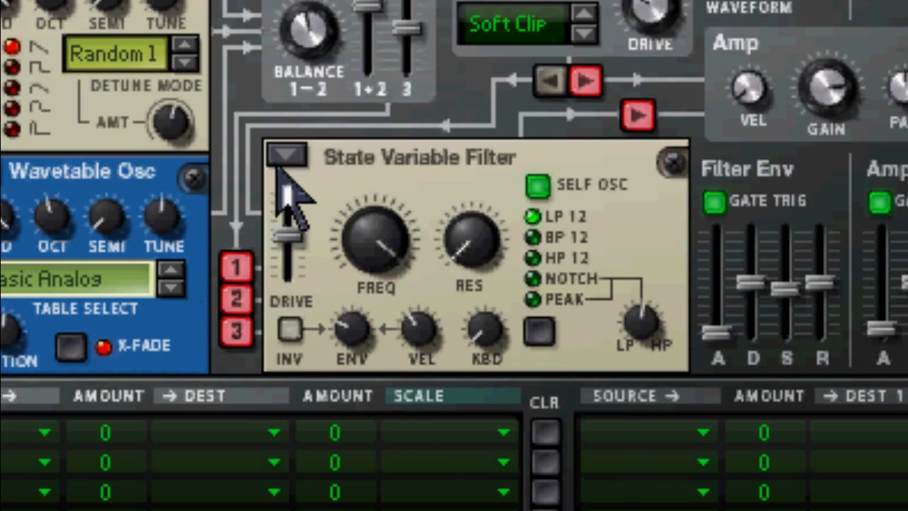
{"action": "left_click_drag", "start_coordinate": [296, 242], "coordinate": [294, 229]}
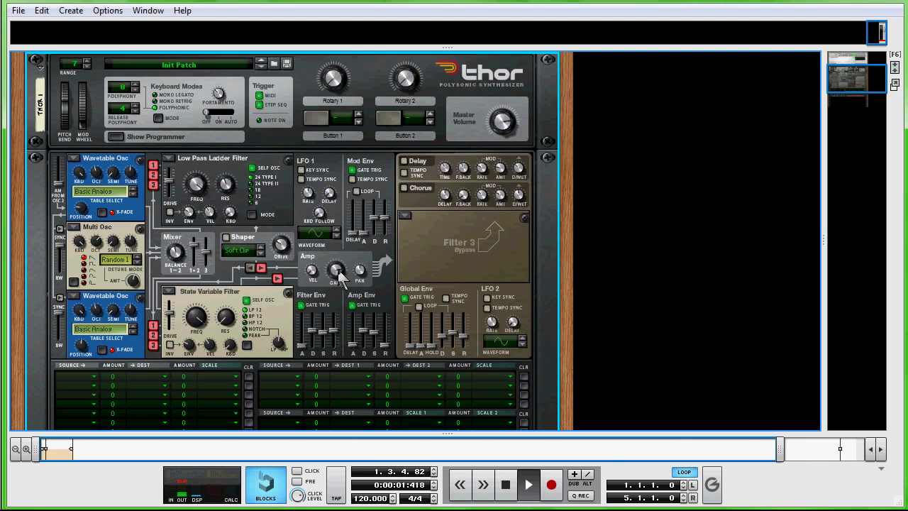
Try the amp gain at -9.0 dB, then return it to -6.2 dB
{"action": "mouse_move", "coordinate": [339, 270]}
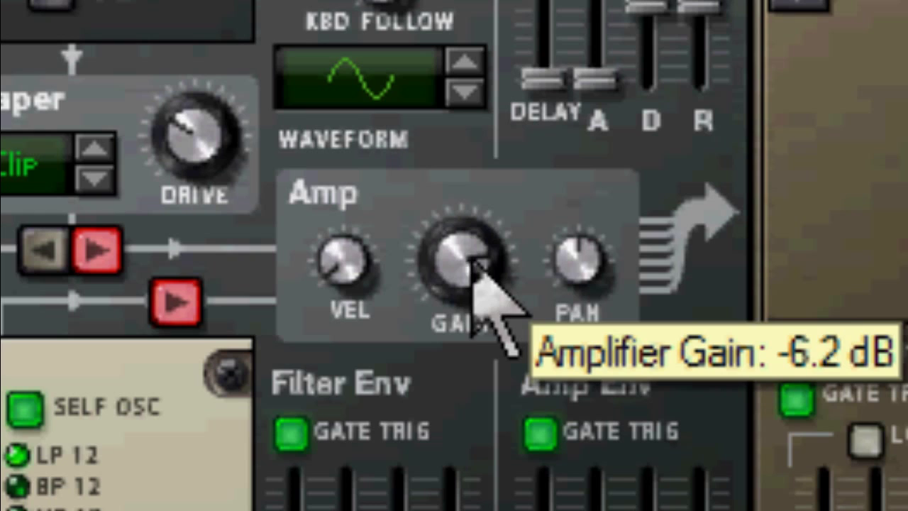
{"action": "left_click_drag", "start_coordinate": [471, 260], "coordinate": [468, 274]}
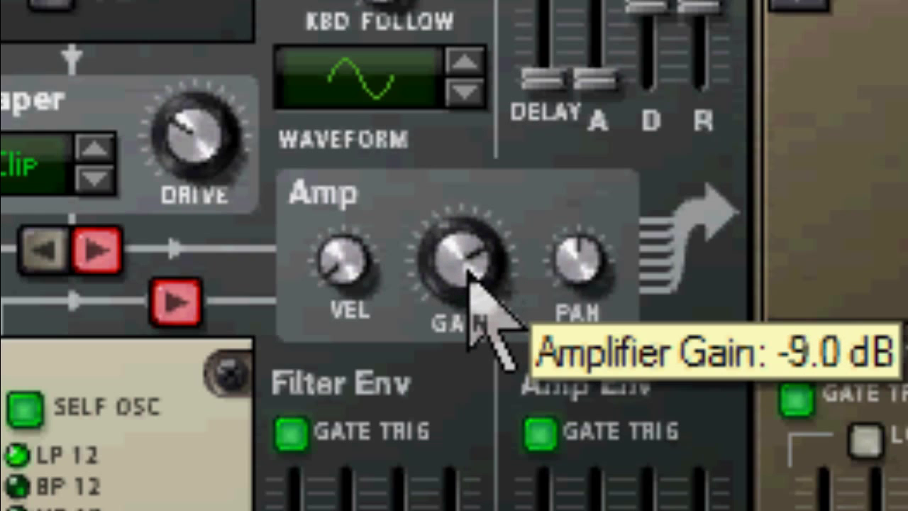
{"action": "left_click_drag", "start_coordinate": [469, 275], "coordinate": [477, 259]}
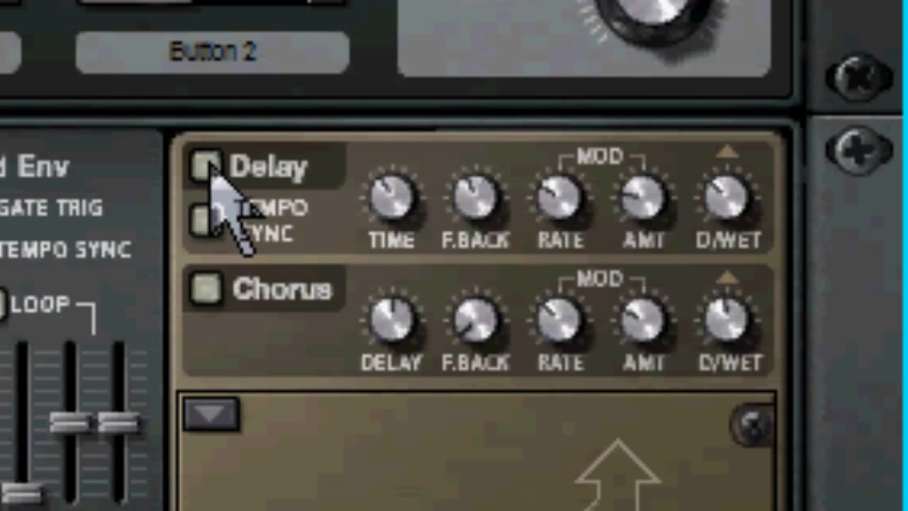
Enable the delay with tempo sync at a 1/16 time, and enable the chorus
{"action": "left_click", "coordinate": [404, 161]}
{"action": "left_click", "coordinate": [403, 171]}
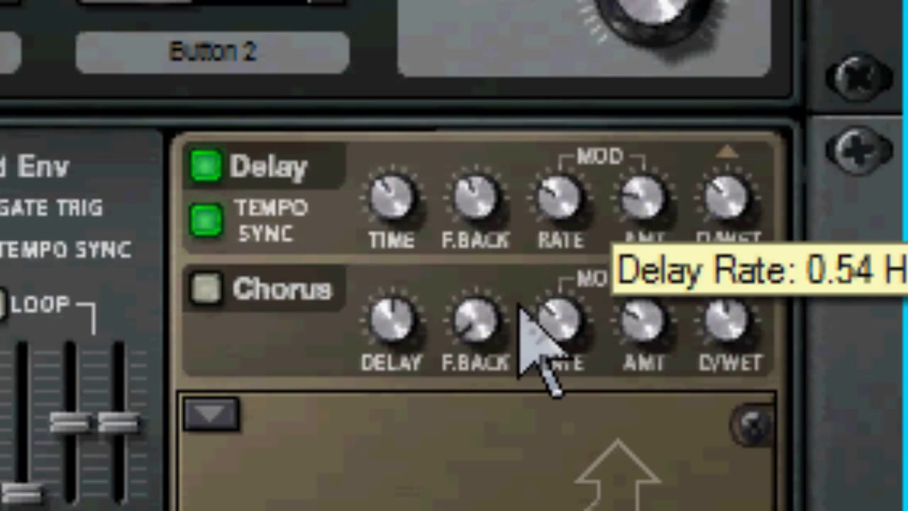
{"action": "left_click_drag", "start_coordinate": [414, 238], "coordinate": [426, 425]}
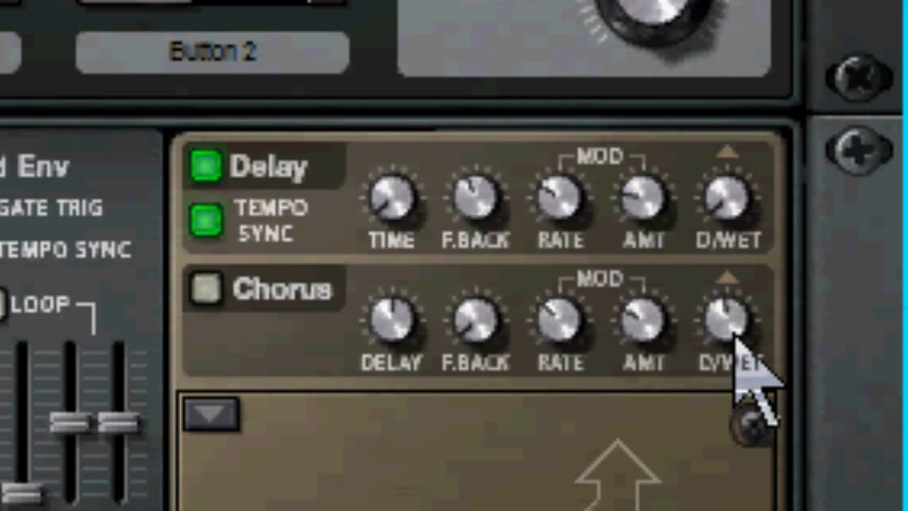
{"action": "left_click", "coordinate": [205, 289]}
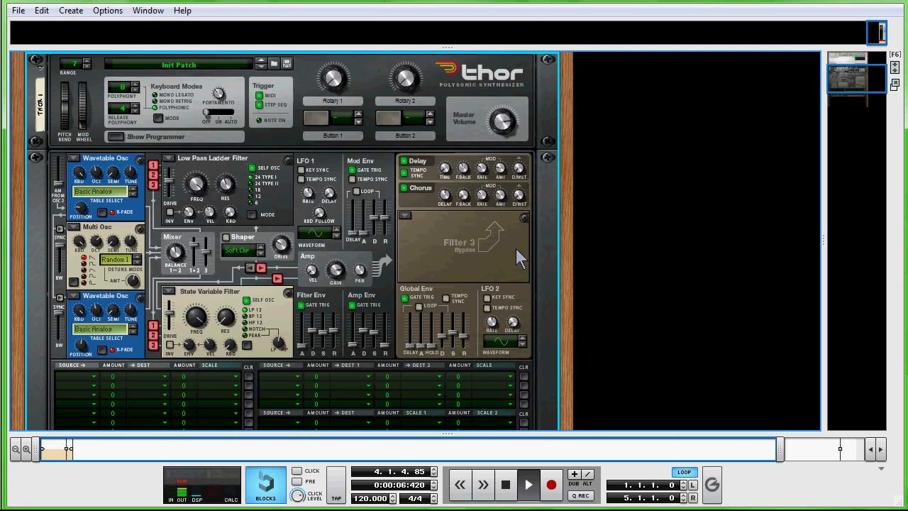
In mod-matrix row 1, set source Modifiers > Rotary 2, amount 100, destination Shaper Drive
{"action": "scroll", "coordinate": [515, 248], "scroll_direction": "down", "scroll_amount": 5}
{"action": "scroll", "coordinate": [470, 220], "scroll_direction": "up", "scroll_amount": 1}
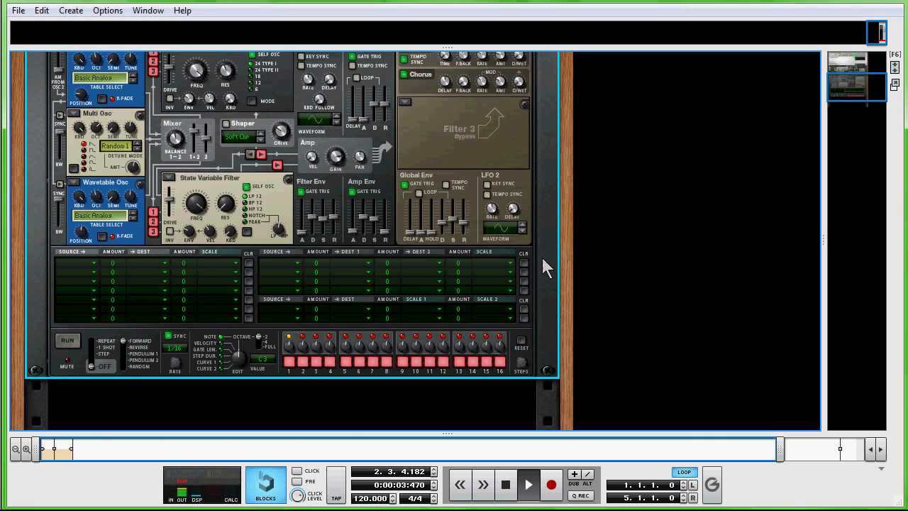
{"action": "scroll", "coordinate": [542, 268], "scroll_direction": "down", "scroll_amount": 1}
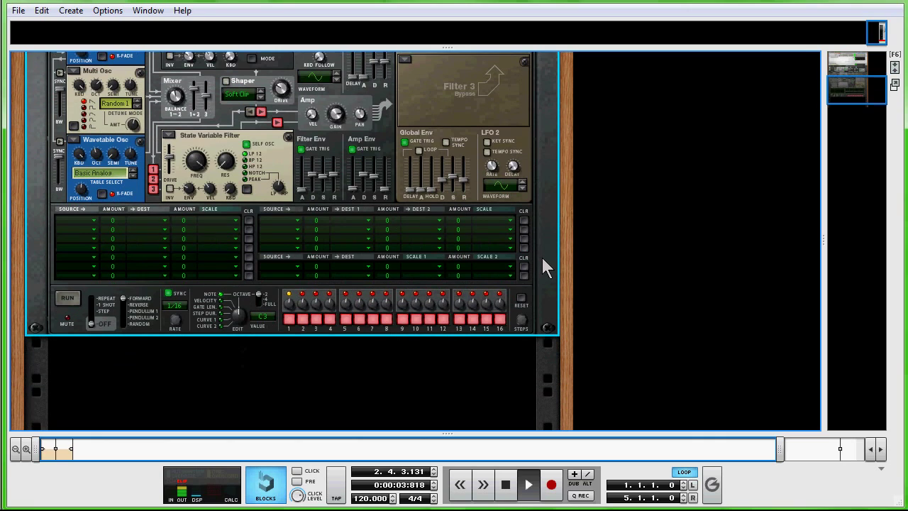
{"action": "left_click", "coordinate": [94, 220]}
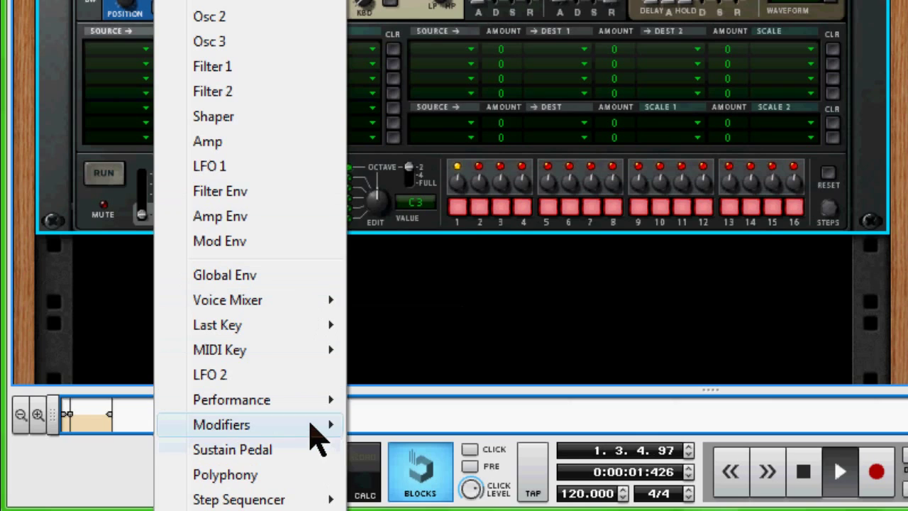
{"action": "mouse_move", "coordinate": [313, 426]}
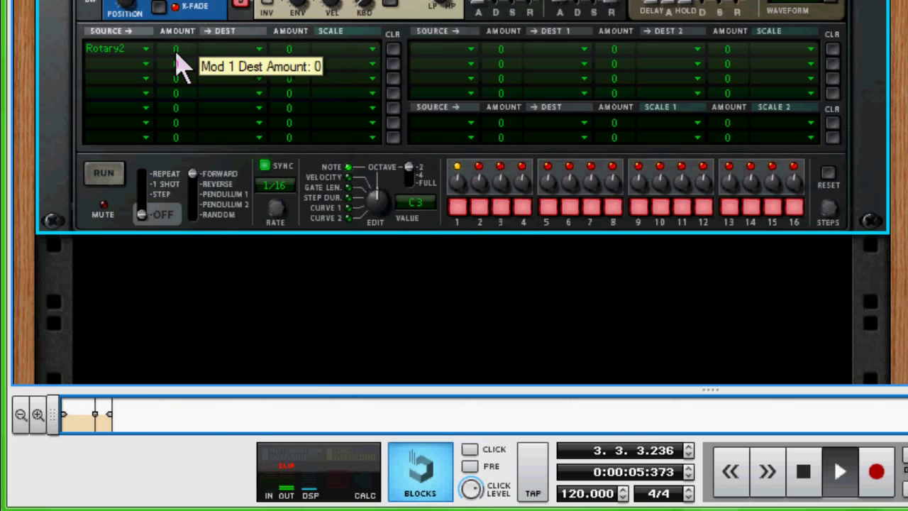
{"action": "left_click_drag", "start_coordinate": [180, 50], "coordinate": [179, 14]}
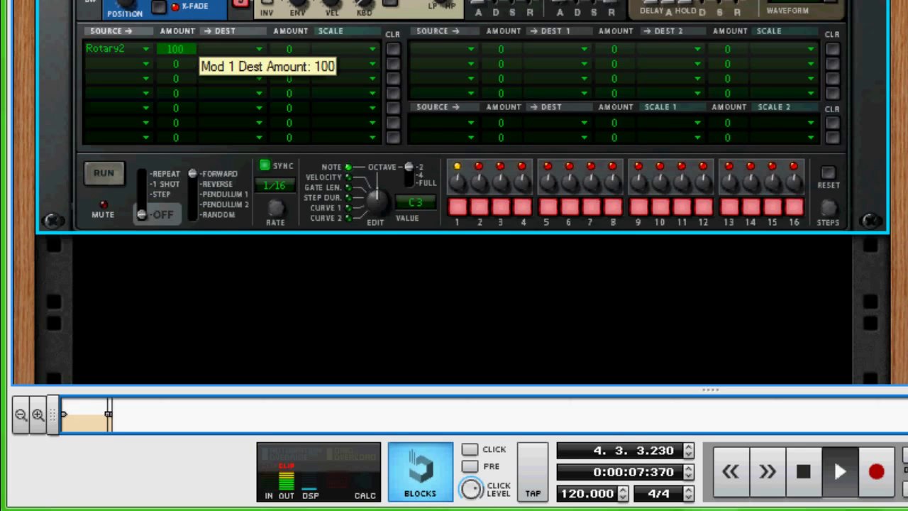
{"action": "left_click", "coordinate": [257, 51]}
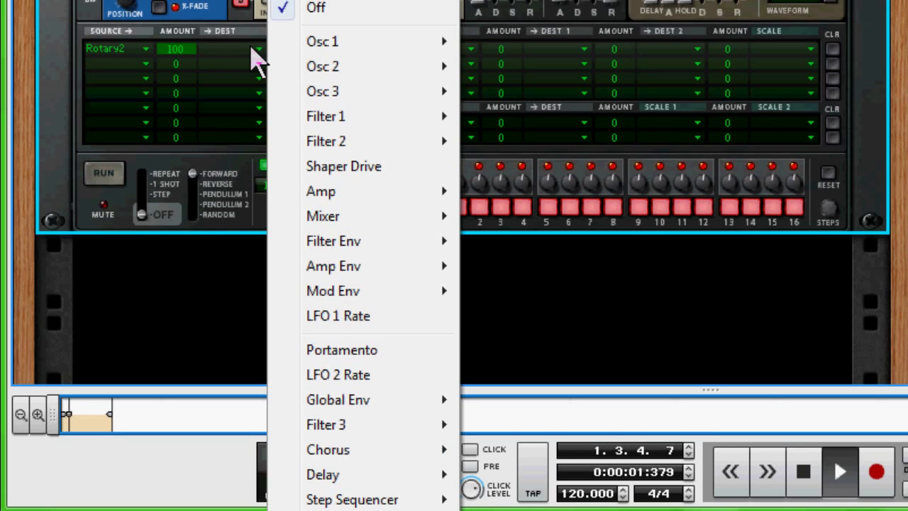
{"action": "left_click", "coordinate": [346, 168]}
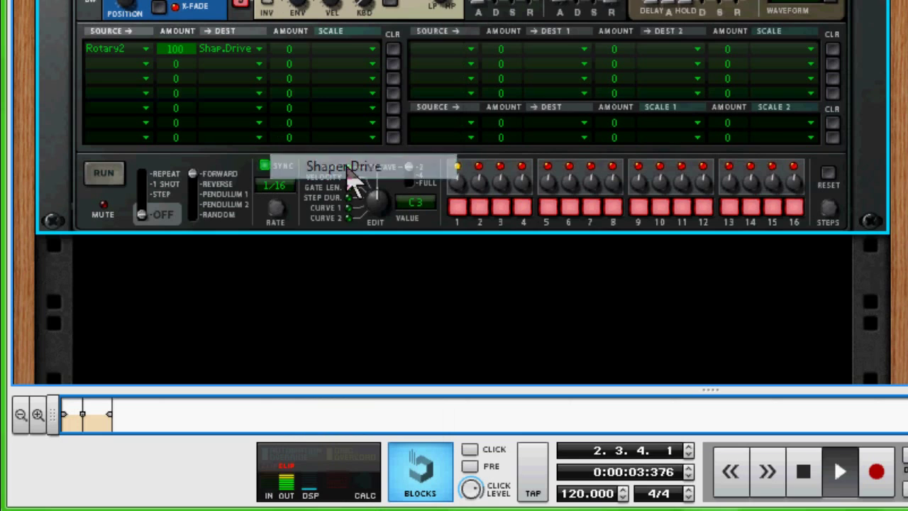
In mod-matrix row 2, set source Button 1, amount 65, destination Delay > Dry/Wet
{"action": "left_click", "coordinate": [141, 64]}
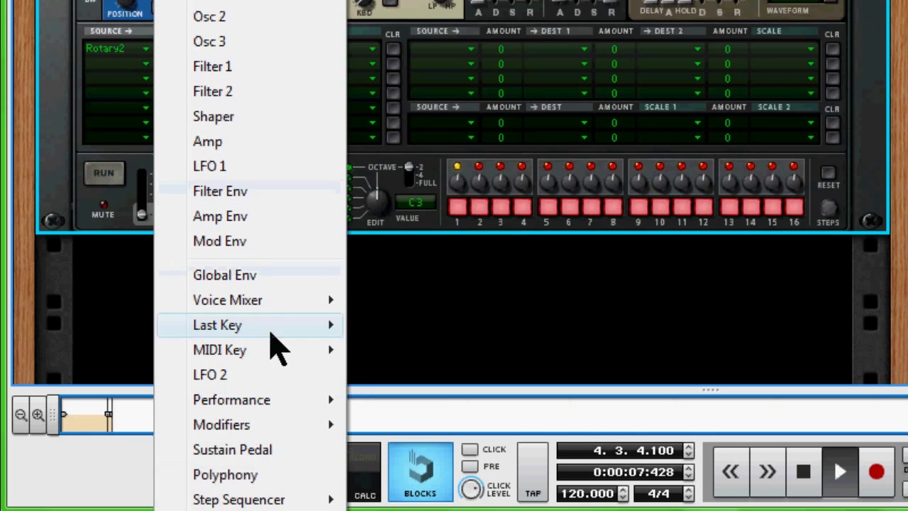
{"action": "mouse_move", "coordinate": [301, 427]}
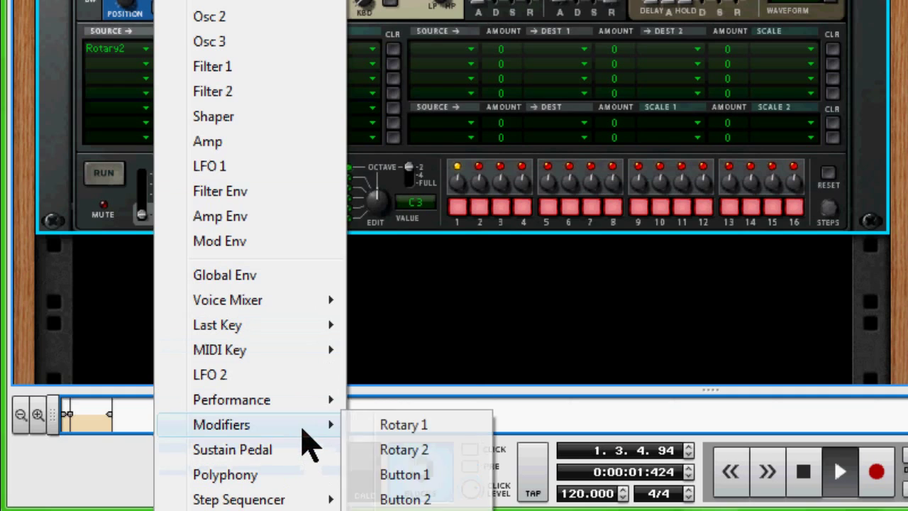
{"action": "left_click", "coordinate": [443, 471]}
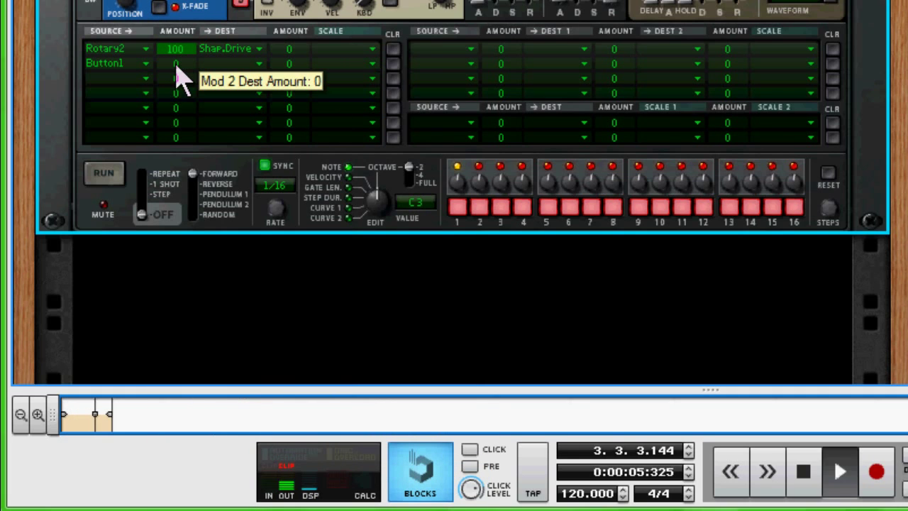
{"action": "left_click_drag", "start_coordinate": [181, 78], "coordinate": [179, 45]}
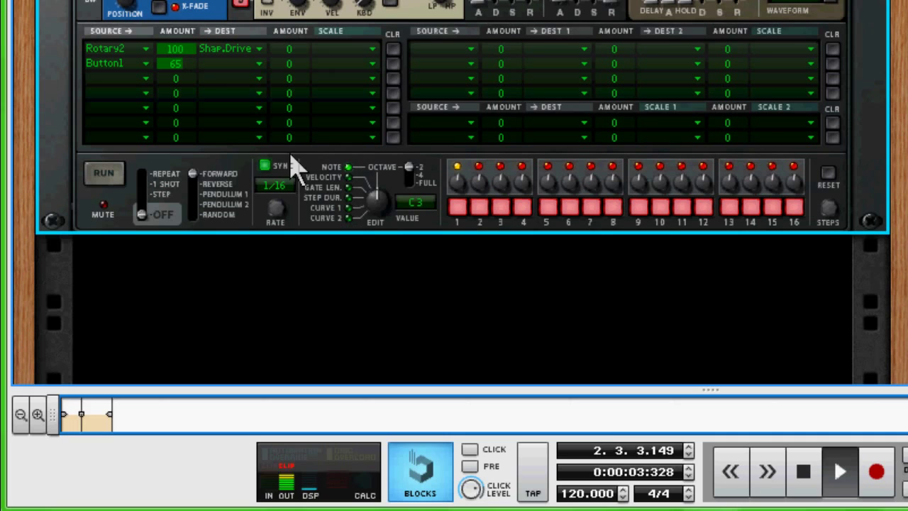
{"action": "left_click", "coordinate": [261, 65]}
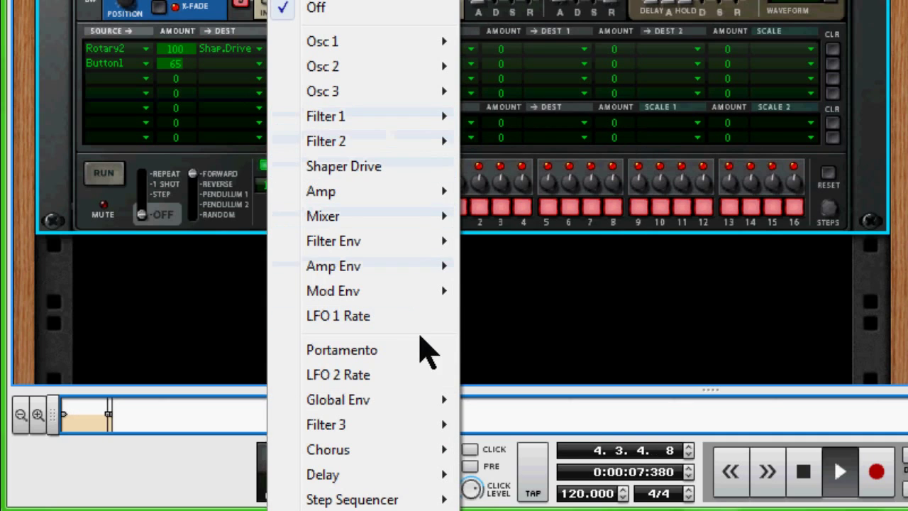
{"action": "mouse_move", "coordinate": [421, 409]}
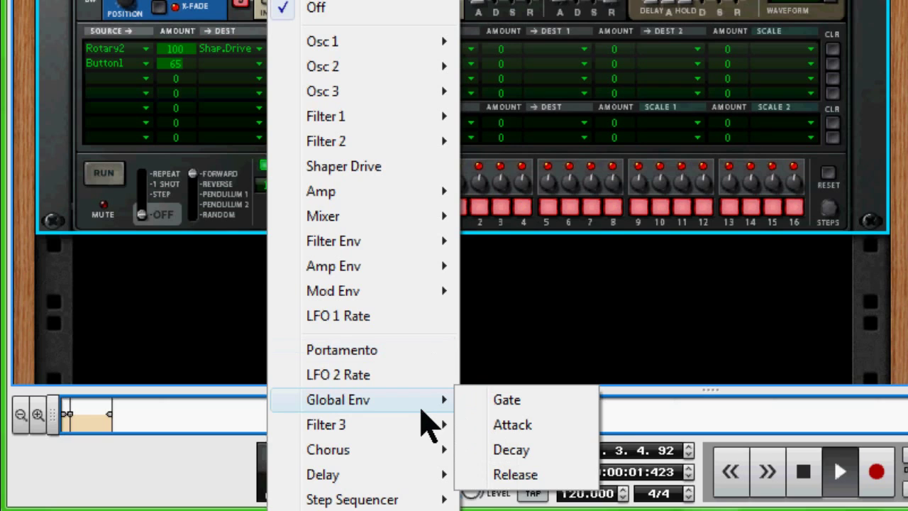
{"action": "mouse_move", "coordinate": [421, 476]}
{"action": "left_click", "coordinate": [534, 475]}
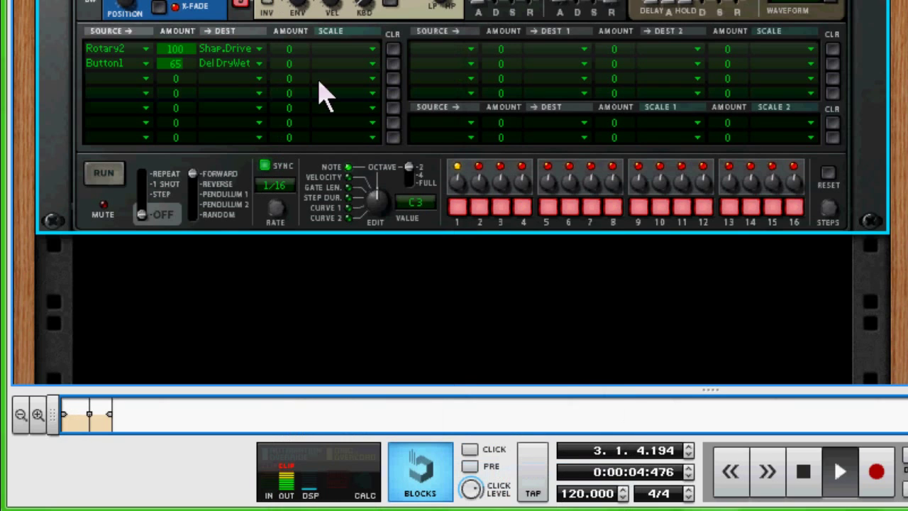
Set matrix row 3 to route Modifiers Button 2 to Chorus Dry/Wet at amount 59
{"action": "left_click", "coordinate": [146, 89]}
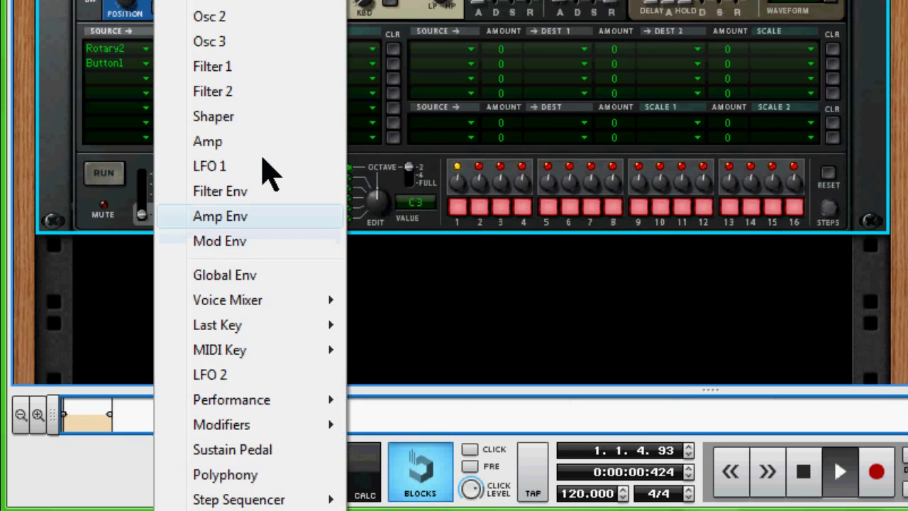
{"action": "mouse_move", "coordinate": [288, 434]}
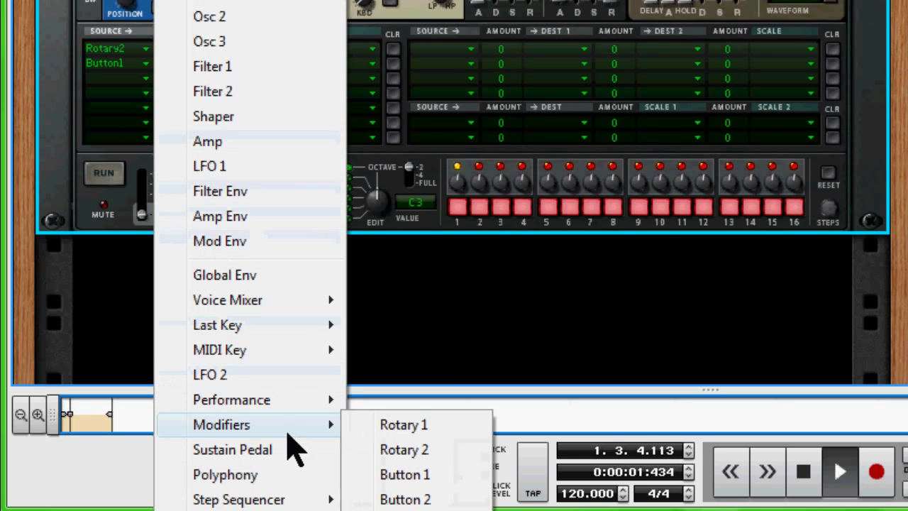
{"action": "left_click", "coordinate": [414, 498]}
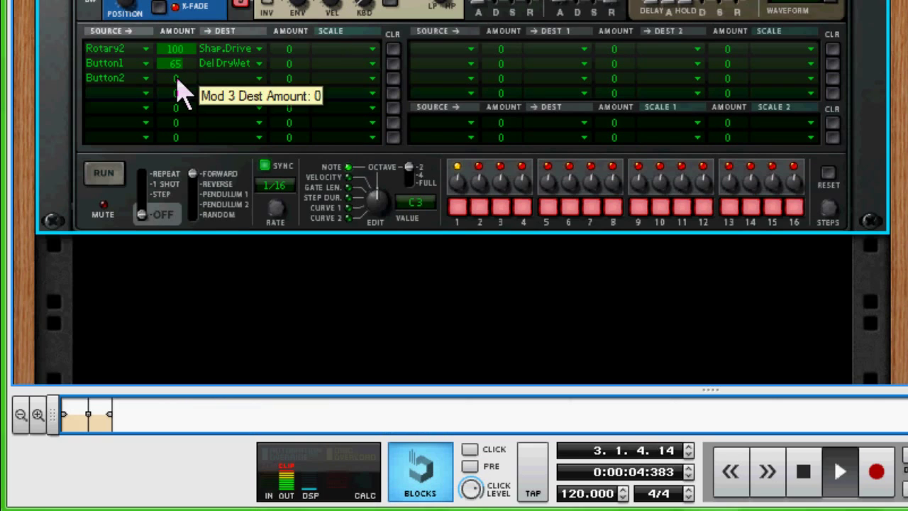
{"action": "left_click_drag", "start_coordinate": [177, 78], "coordinate": [188, 57]}
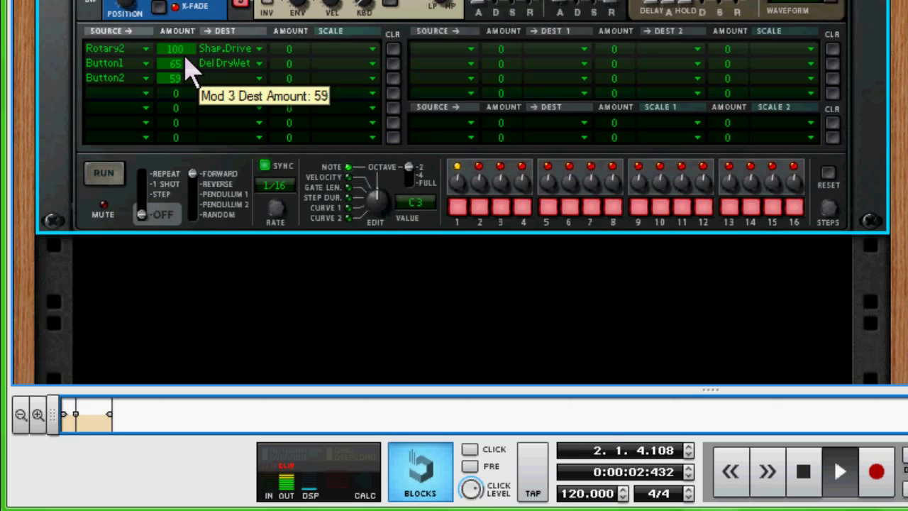
{"action": "left_click", "coordinate": [262, 83]}
{"action": "mouse_move", "coordinate": [276, 122]}
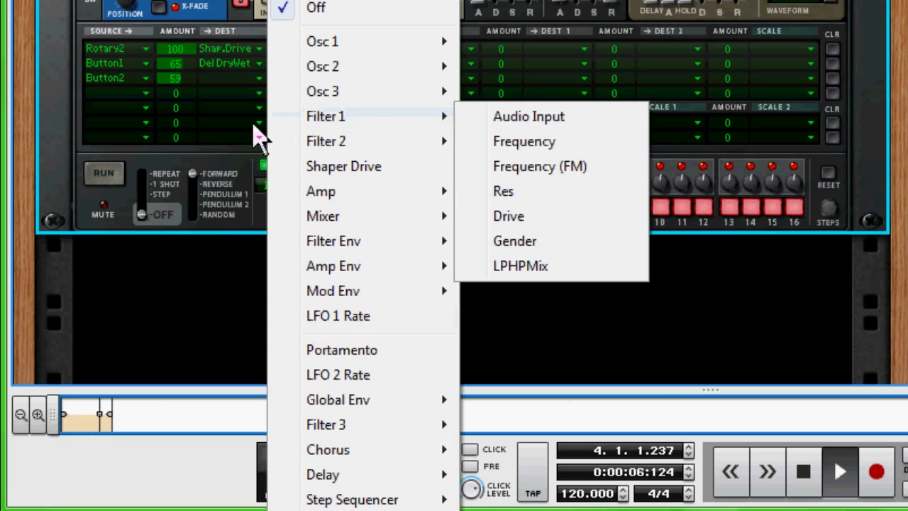
{"action": "mouse_move", "coordinate": [422, 454]}
{"action": "left_click", "coordinate": [536, 451]}
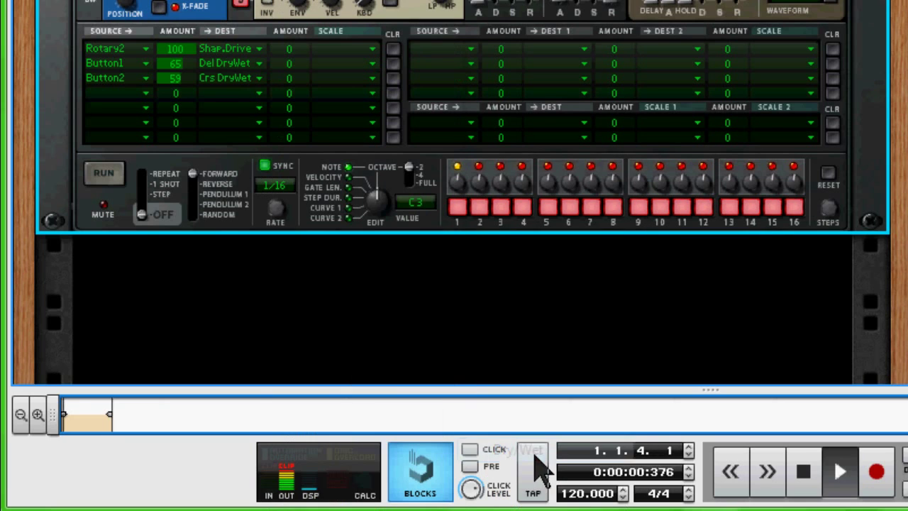
{"action": "scroll", "coordinate": [763, 39], "scroll_direction": "up", "scroll_amount": 2}
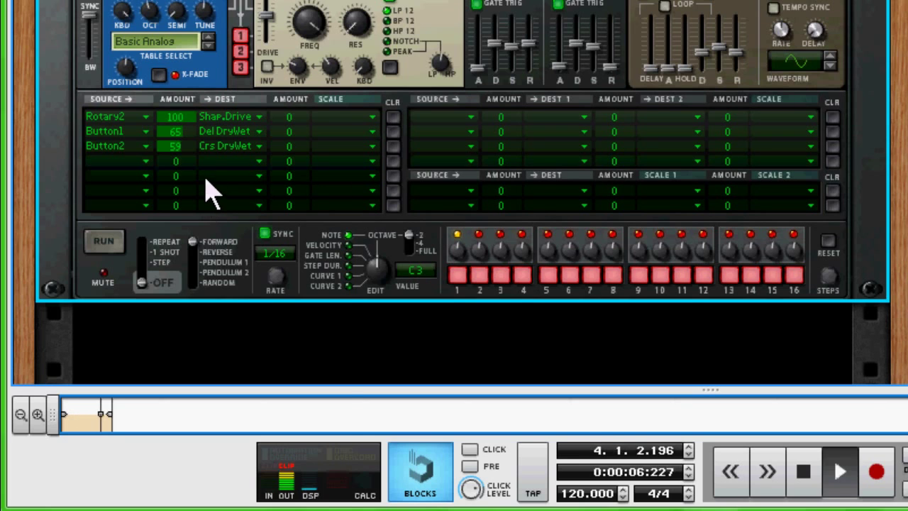
Route Mod Wheel to Filter 1 Frequency in row 4, with amount -94 and scale amount -97
{"action": "left_click", "coordinate": [145, 175]}
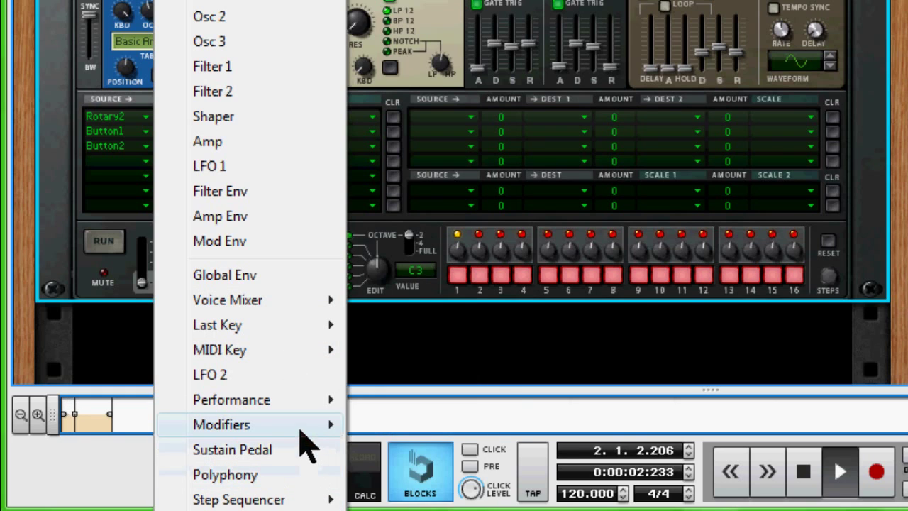
{"action": "mouse_move", "coordinate": [294, 399]}
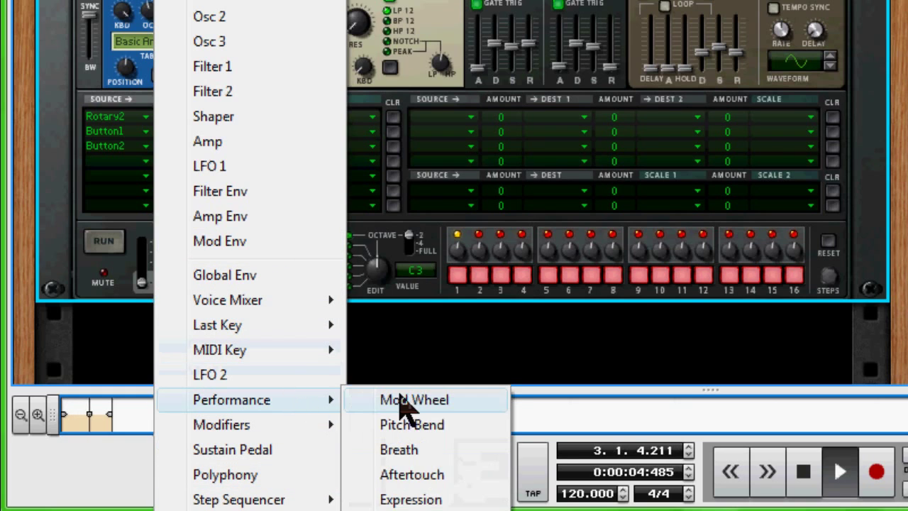
{"action": "left_click", "coordinate": [405, 400]}
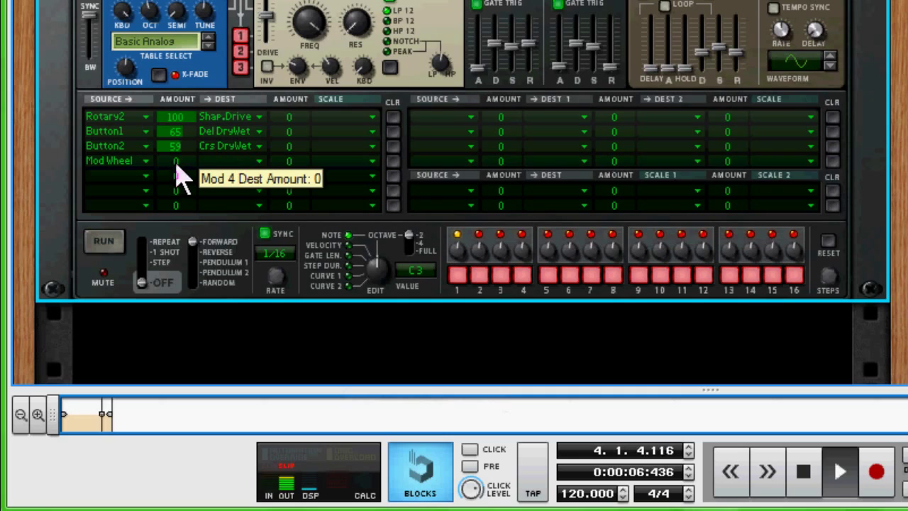
{"action": "left_click_drag", "start_coordinate": [176, 162], "coordinate": [181, 210]}
{"action": "left_click", "coordinate": [254, 163]}
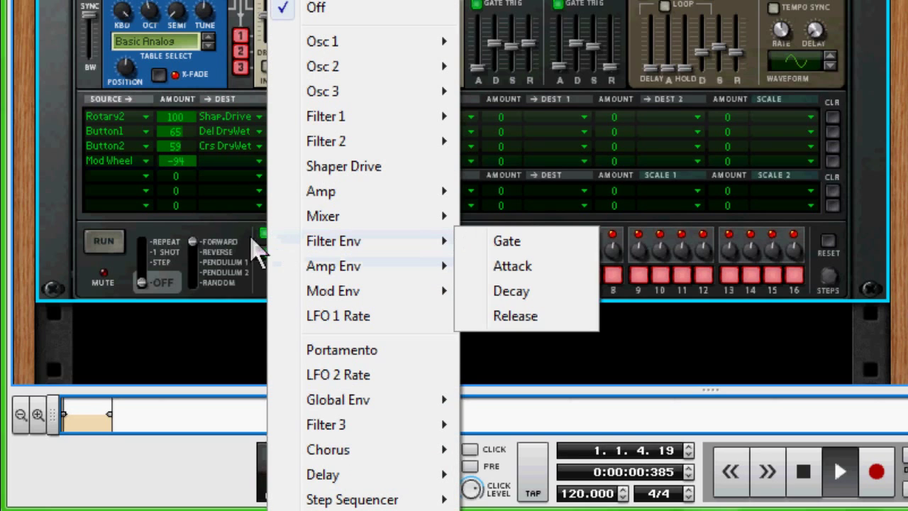
{"action": "mouse_move", "coordinate": [410, 124]}
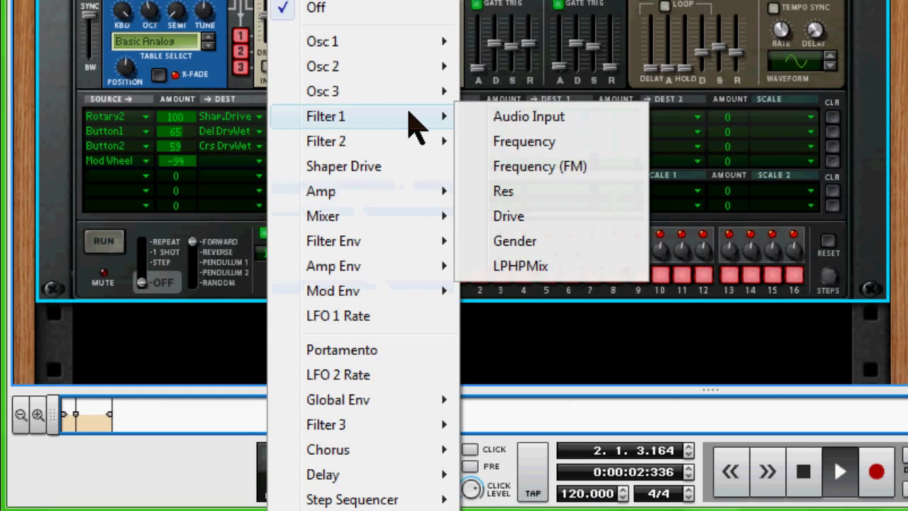
{"action": "left_click", "coordinate": [541, 142]}
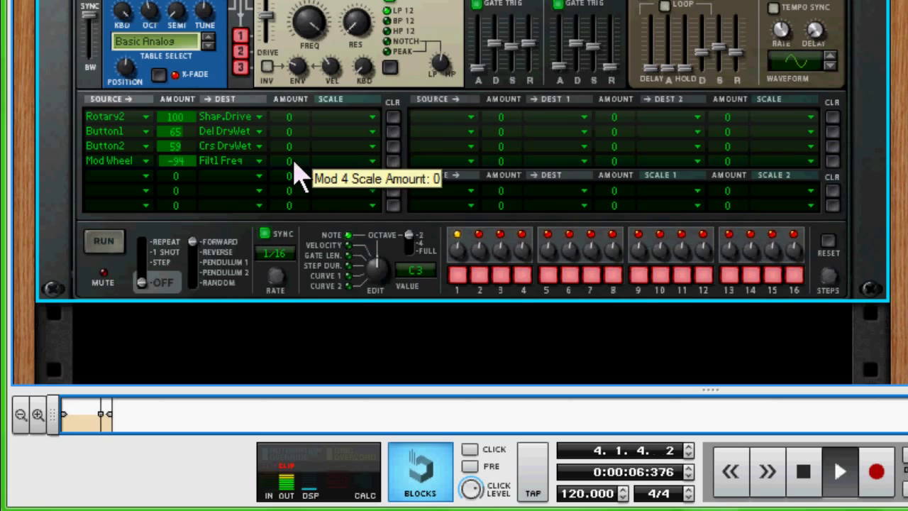
{"action": "left_click_drag", "start_coordinate": [294, 169], "coordinate": [299, 208]}
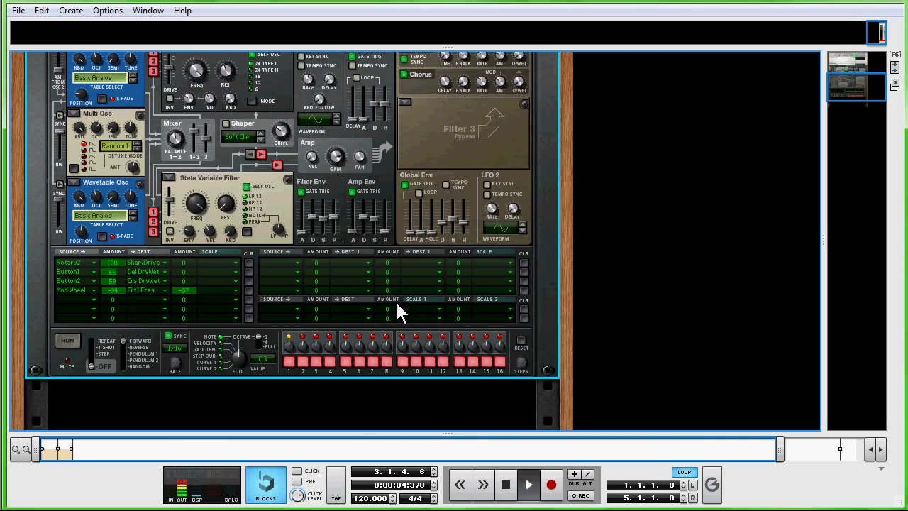
Turn Button 2 on, nudge Rotary 2 up to 51, and raise Shaper Drive to 69
{"action": "scroll", "coordinate": [400, 312], "scroll_direction": "up", "scroll_amount": 5}
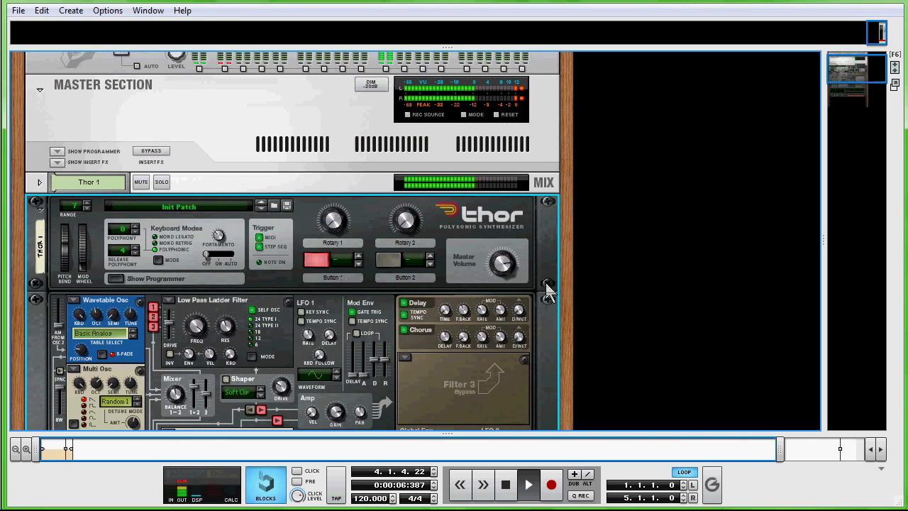
{"action": "left_click", "coordinate": [400, 262]}
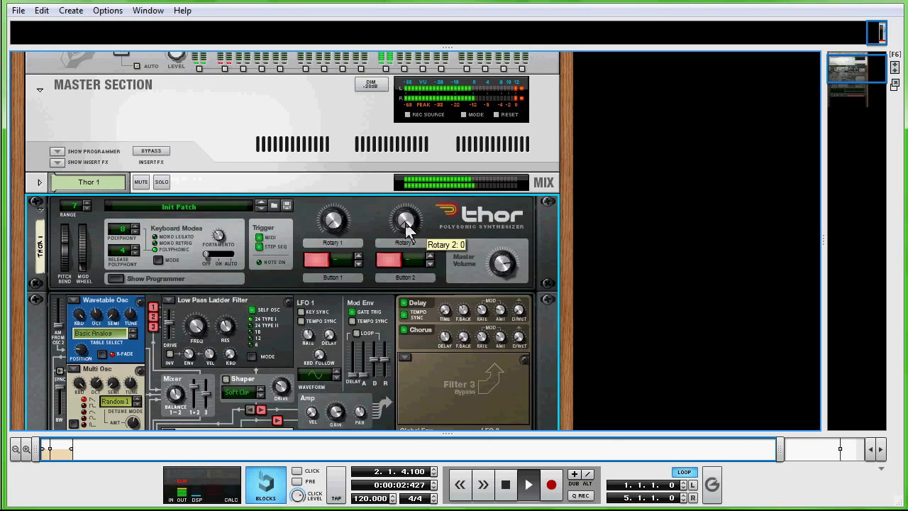
{"action": "left_click_drag", "start_coordinate": [406, 225], "coordinate": [404, 214]}
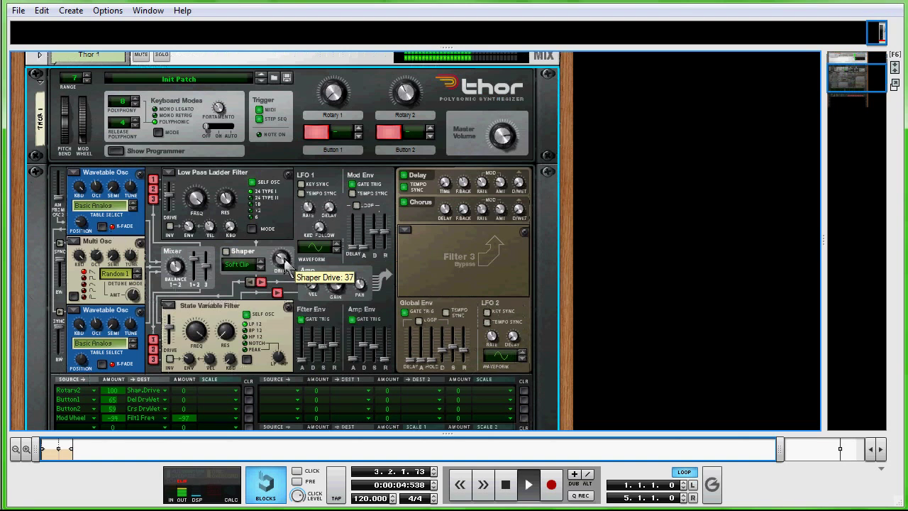
{"action": "left_click_drag", "start_coordinate": [283, 258], "coordinate": [283, 254]}
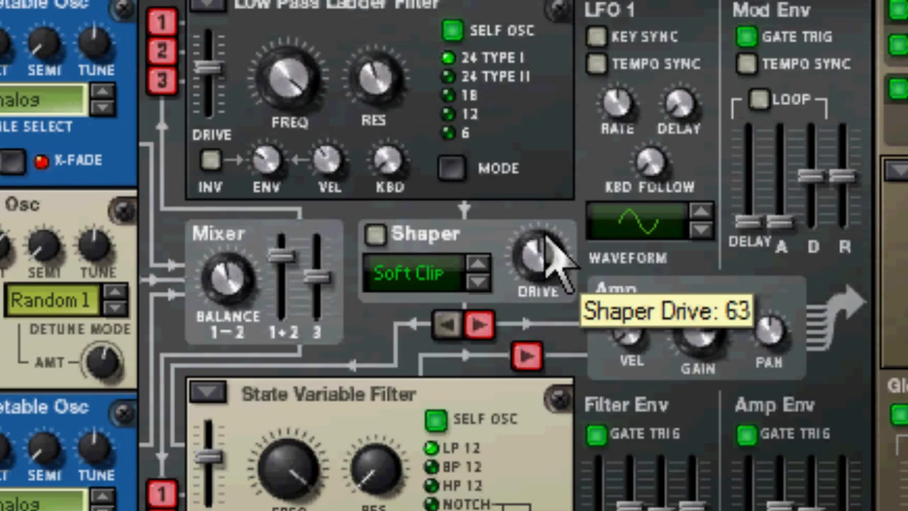
Switch the Shaper on and step its mode from Soft Clip to Wrap
{"action": "left_click", "coordinate": [375, 234]}
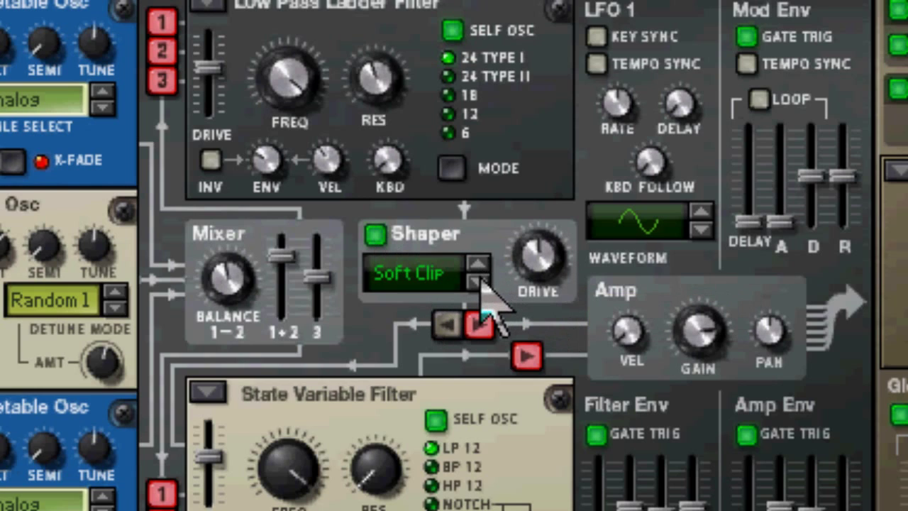
{"action": "left_click", "coordinate": [477, 282]}
{"action": "left_click", "coordinate": [478, 283]}
{"action": "left_click", "coordinate": [479, 282]}
{"action": "left_click", "coordinate": [479, 282]}
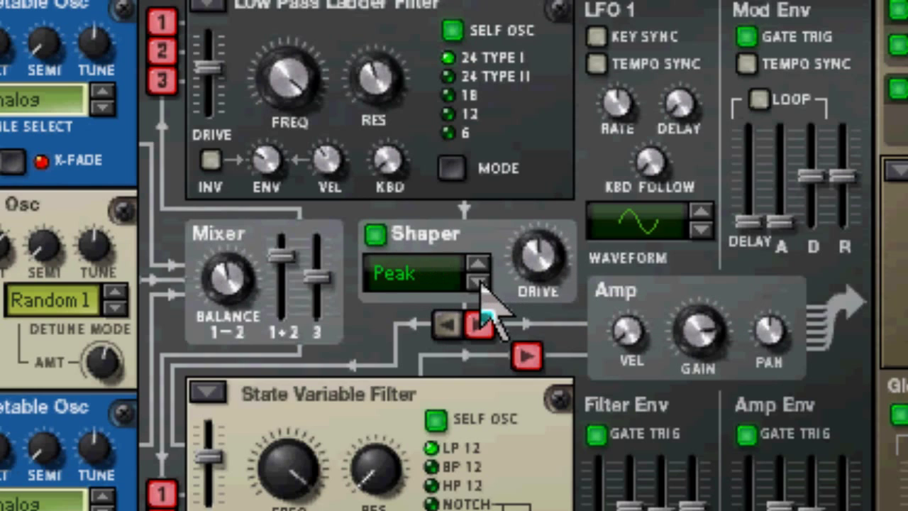
{"action": "left_click", "coordinate": [479, 282]}
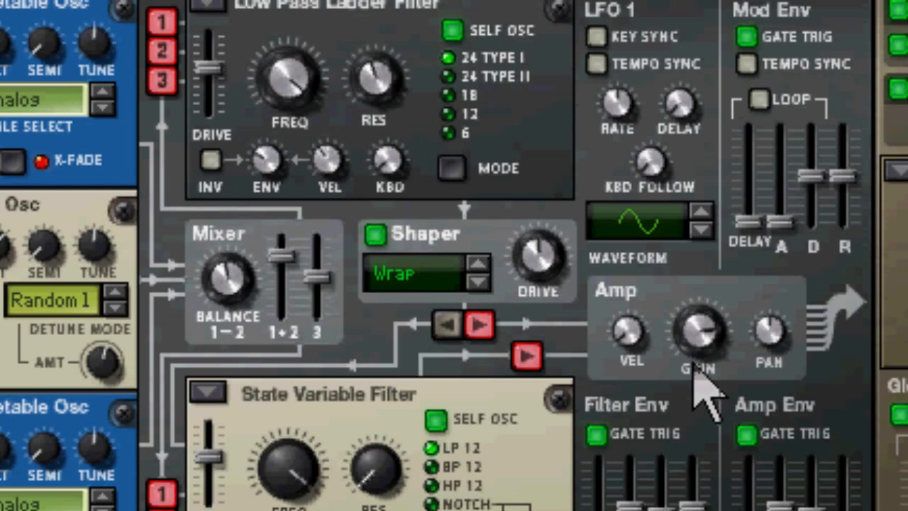